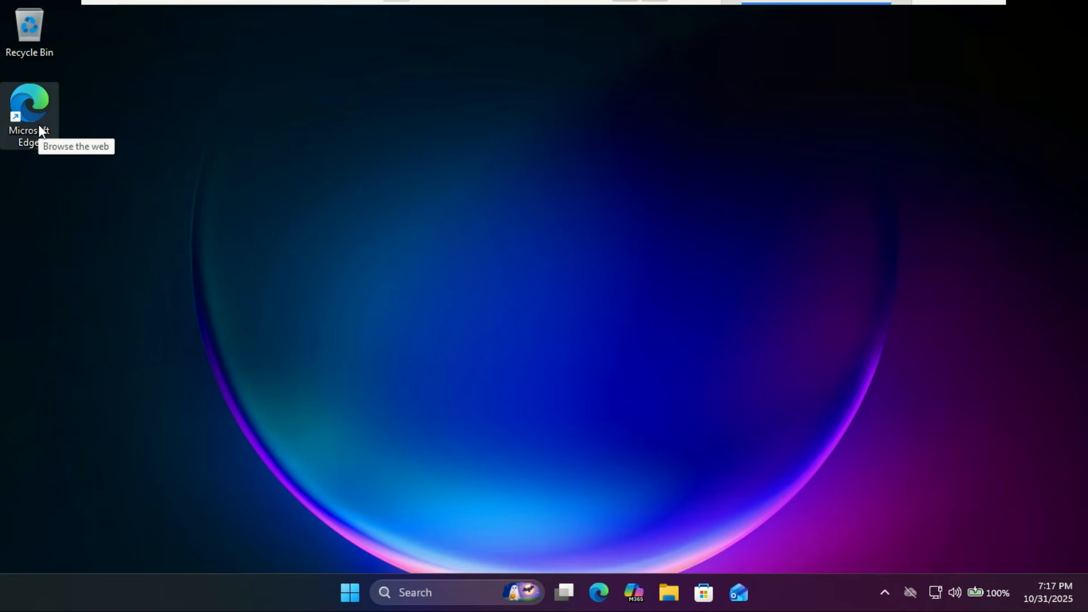
Step: Launch Microsoft Edge from its Windows 11 desktop shortcut
double_click(38, 123)
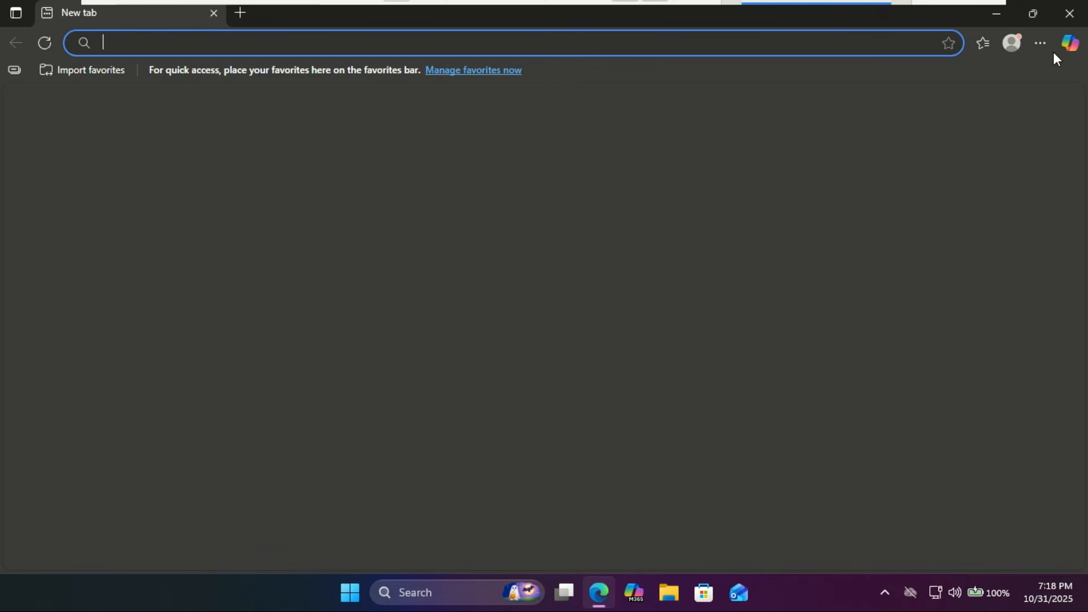
Step: Go to google.com and search for 'ubuntu download' using the suggestion
type("google.com")
key("Return")
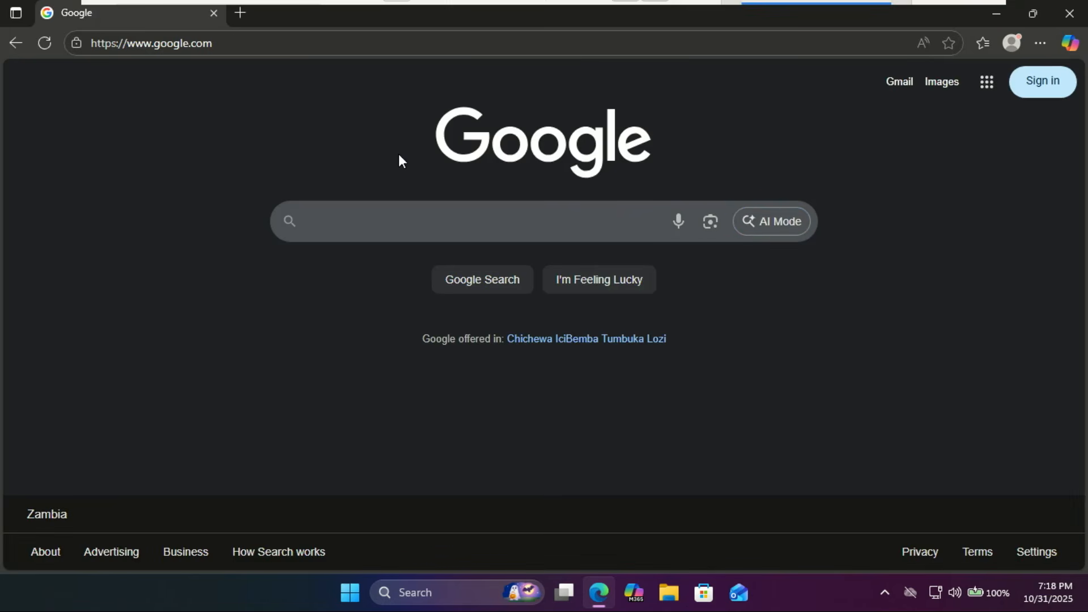
type("ubuntu")
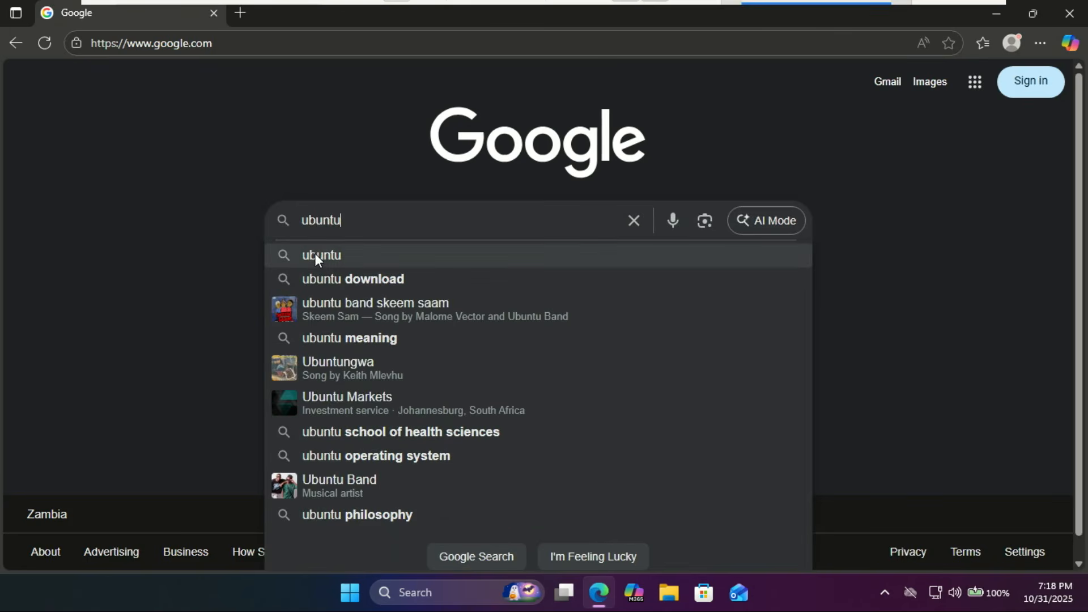
left_click(349, 277)
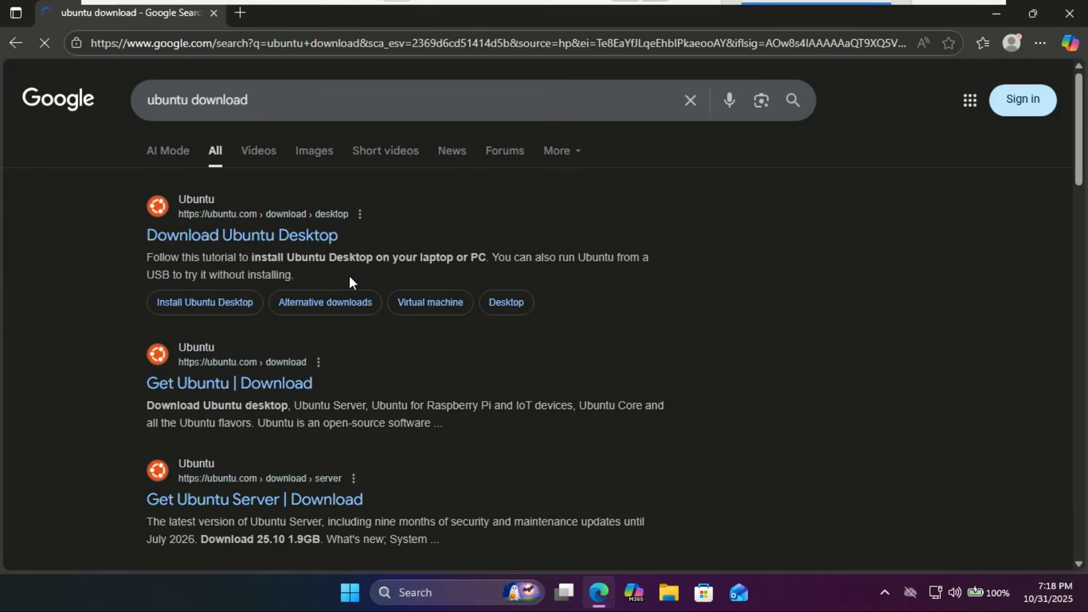
Step: Open the 'Download Ubuntu Desktop' result and accept all cookies on ubuntu.com
left_click(278, 238)
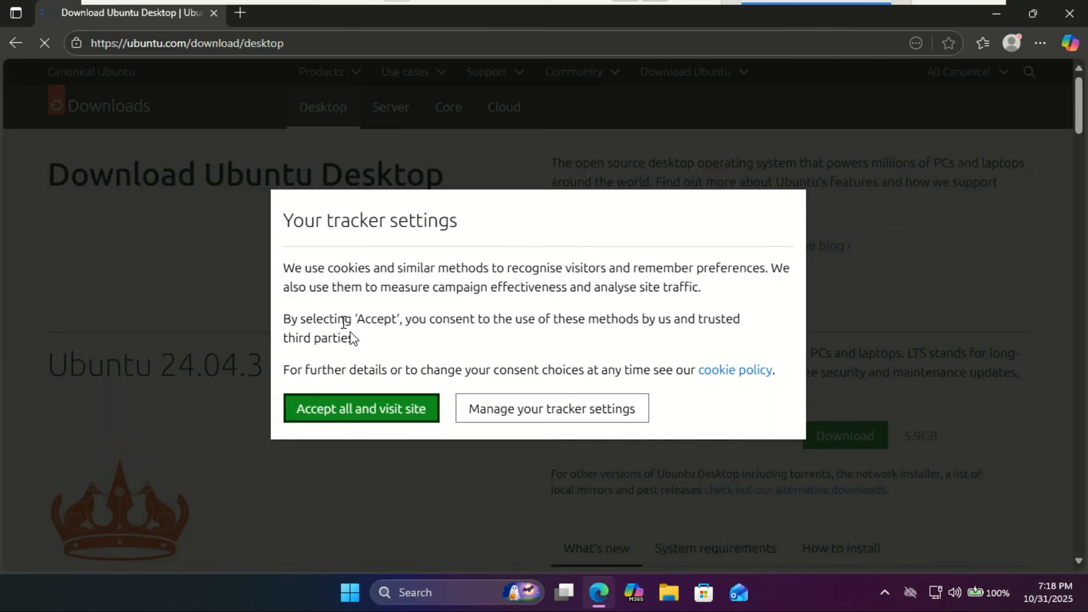
left_click(390, 405)
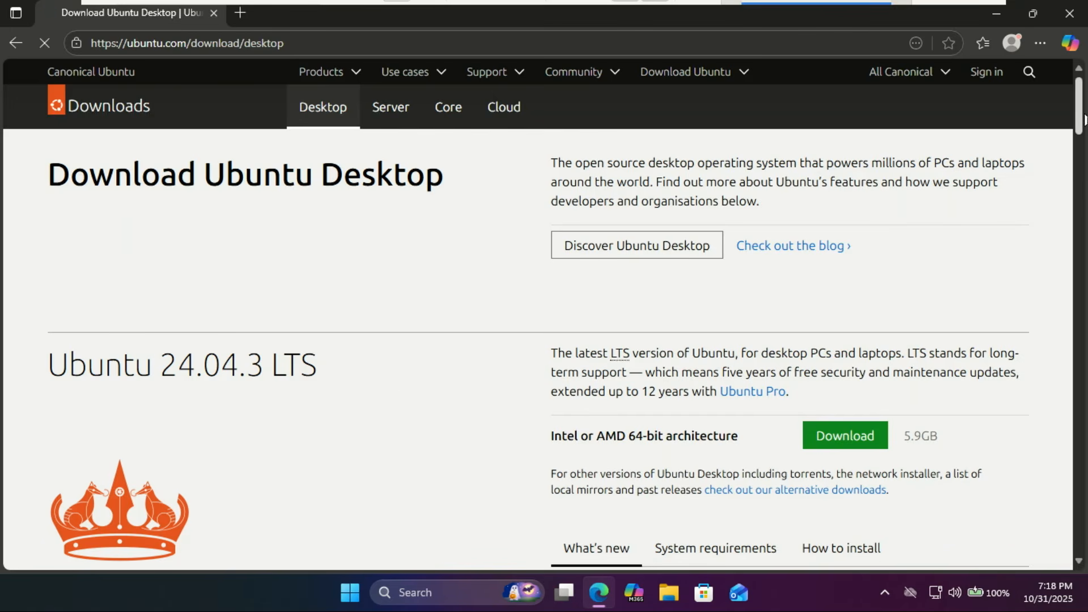
left_click_drag(1078, 121, 1075, 162)
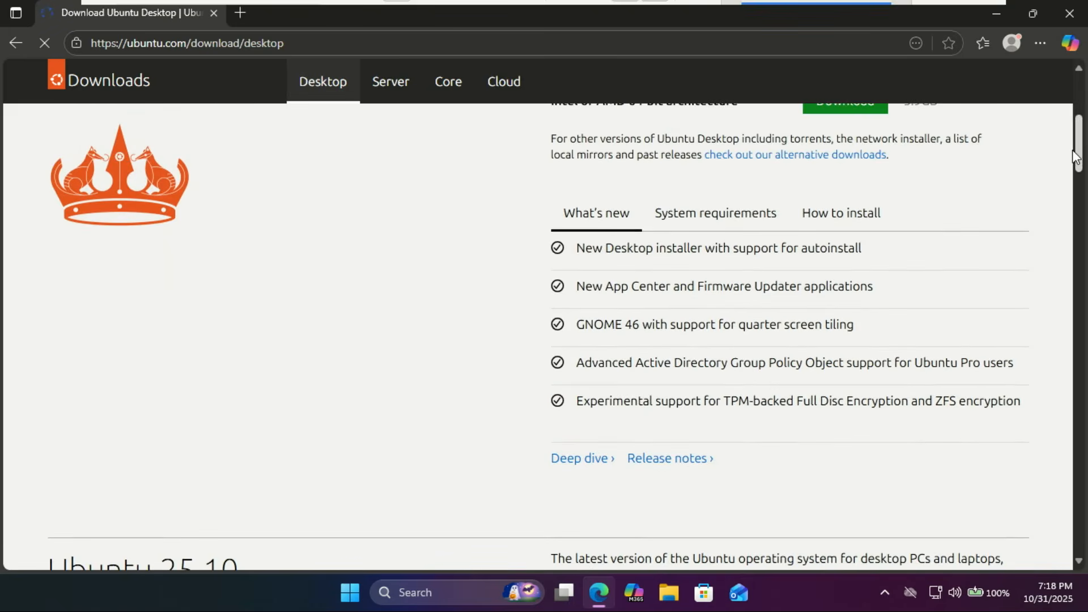
Step: Show and read through the Ubuntu 24.04.3 LTS system requirements
left_click(753, 219)
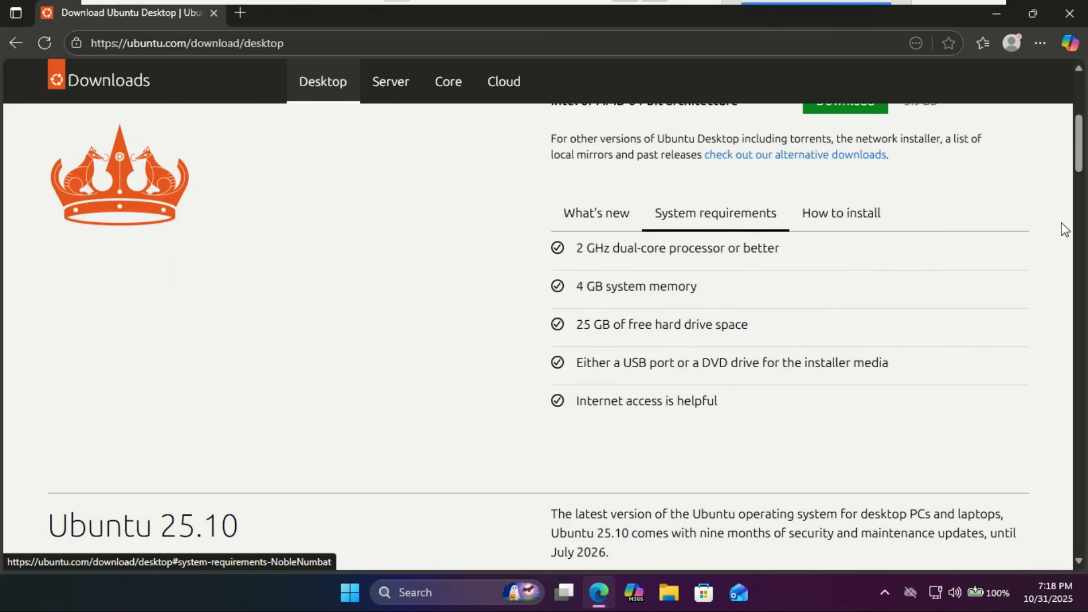
left_click_drag(1079, 144, 1079, 127)
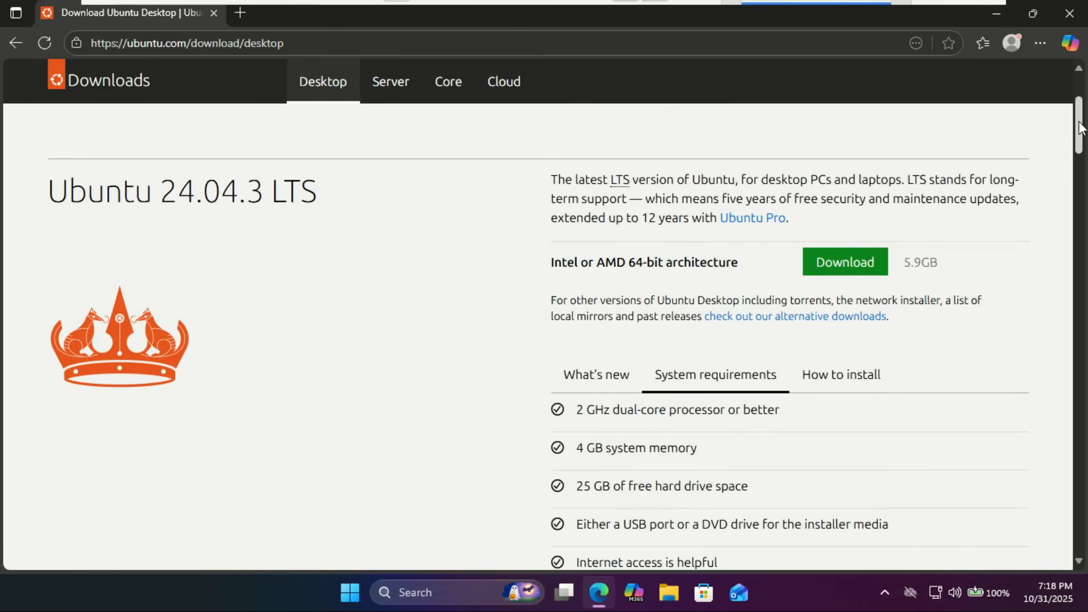
scroll(638, 248, "down", 3)
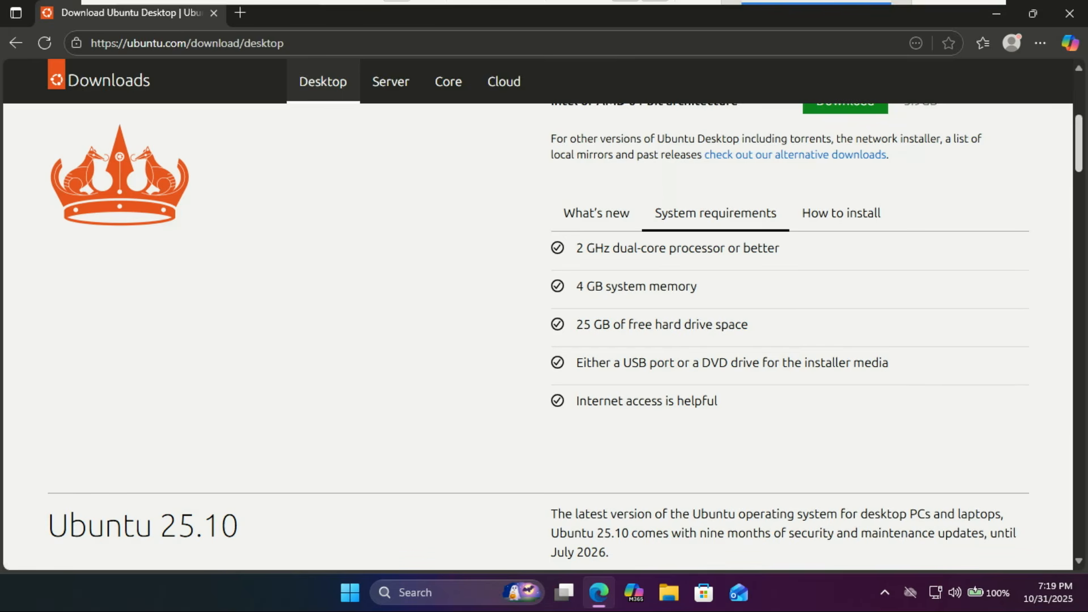
scroll(543, 336, "up", 5)
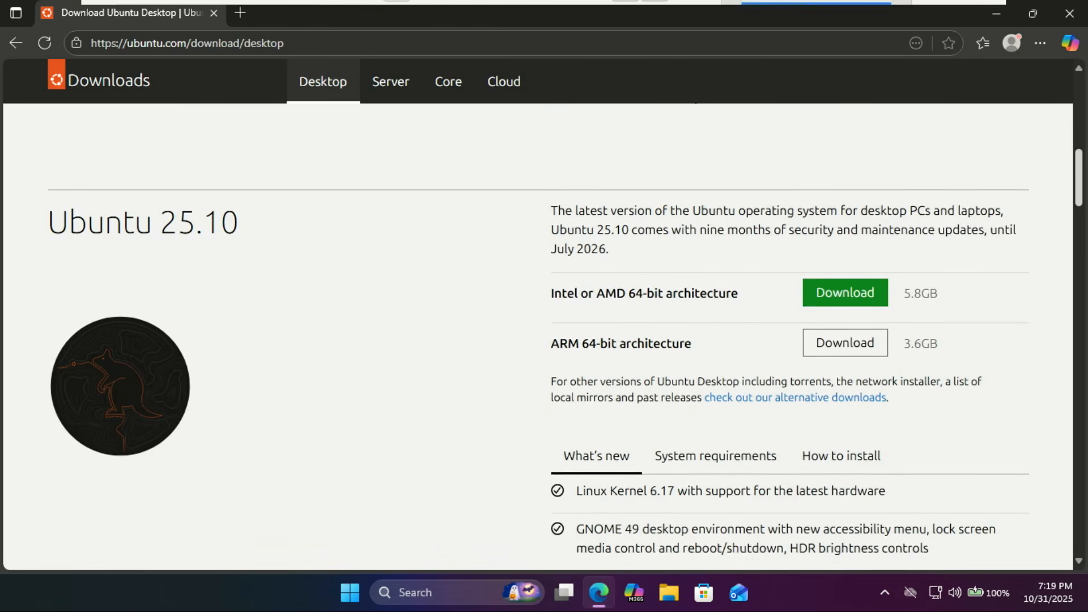
scroll(543, 337, "down", 1)
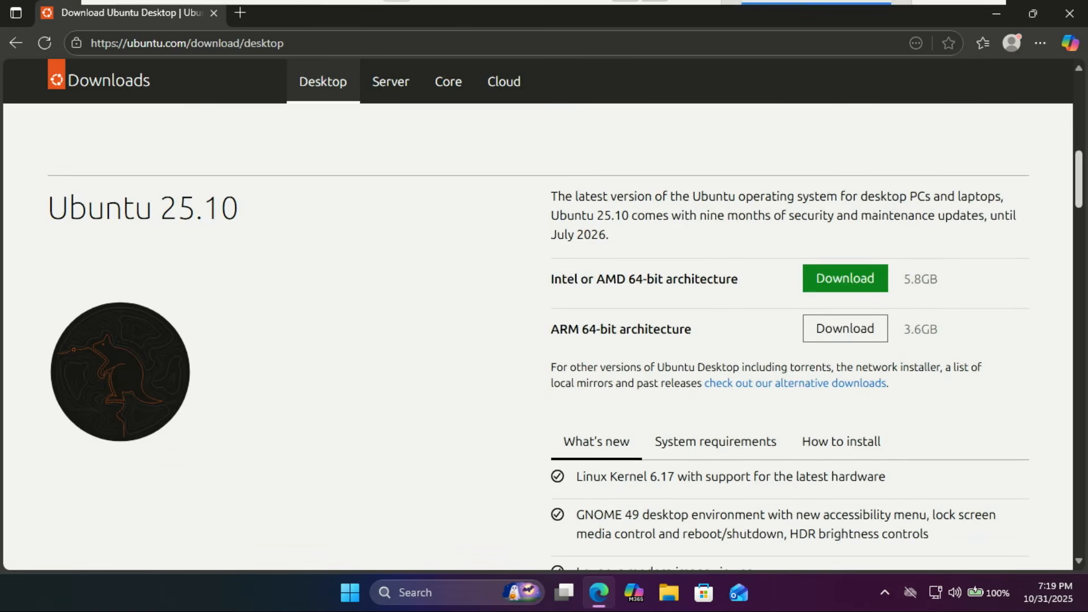
scroll(1083, 196, "down", 3)
left_click_drag(1082, 195, 1067, 106)
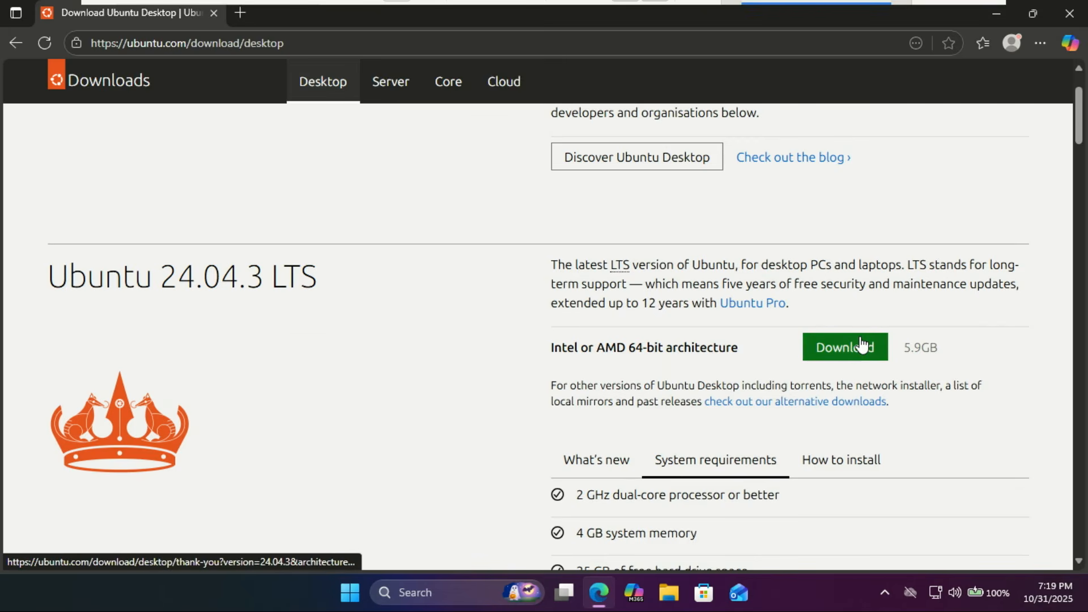
Step: Go to alternative downloads and grab the Ubuntu Desktop 24.04.3 (64-bit) BitTorrent file
left_click(784, 404)
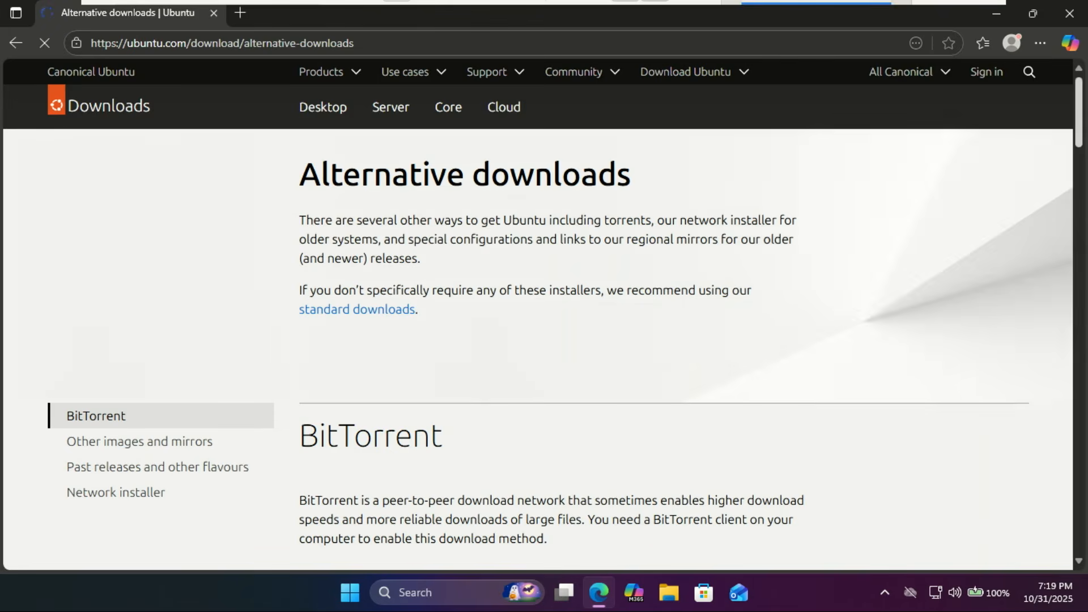
scroll(1082, 159, "down", 5)
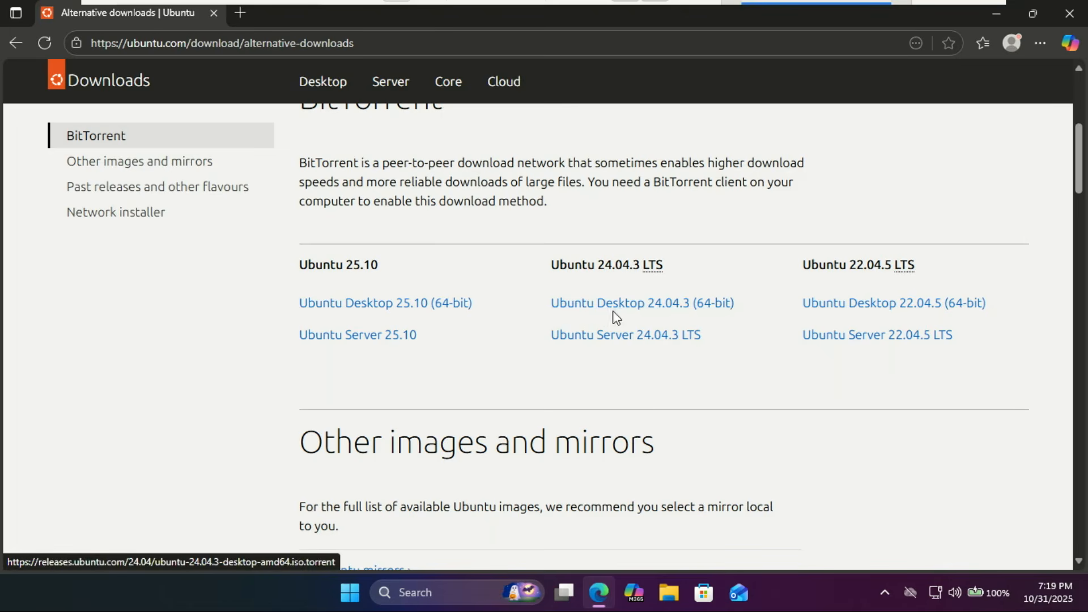
left_click(596, 309)
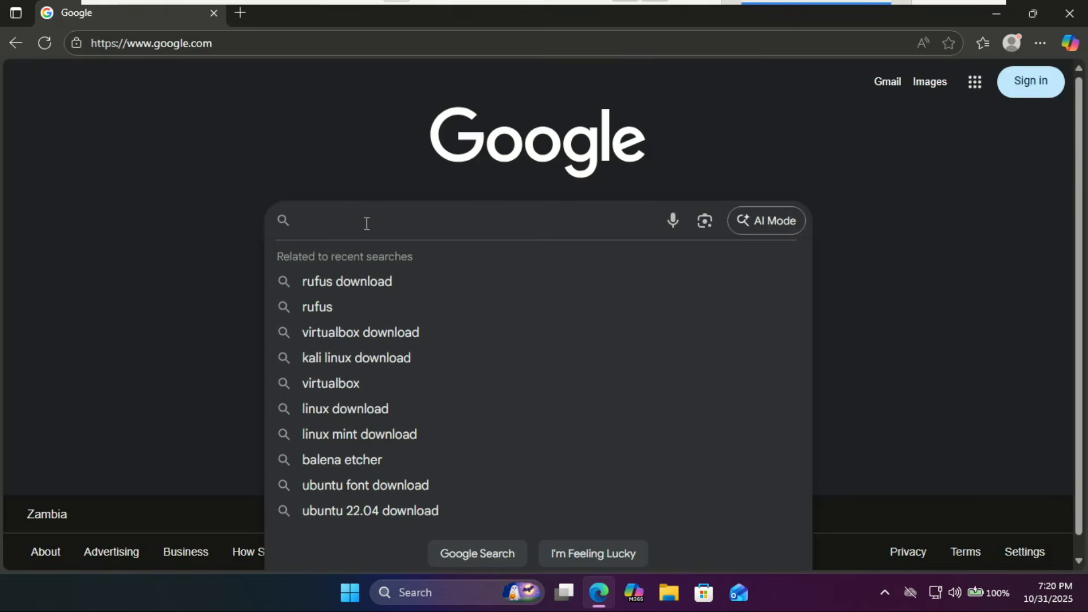
Step: Search Google for 'rufus download', open rufus.ie, and download rufus-4.11.exe from Latest releases
type("rufus")
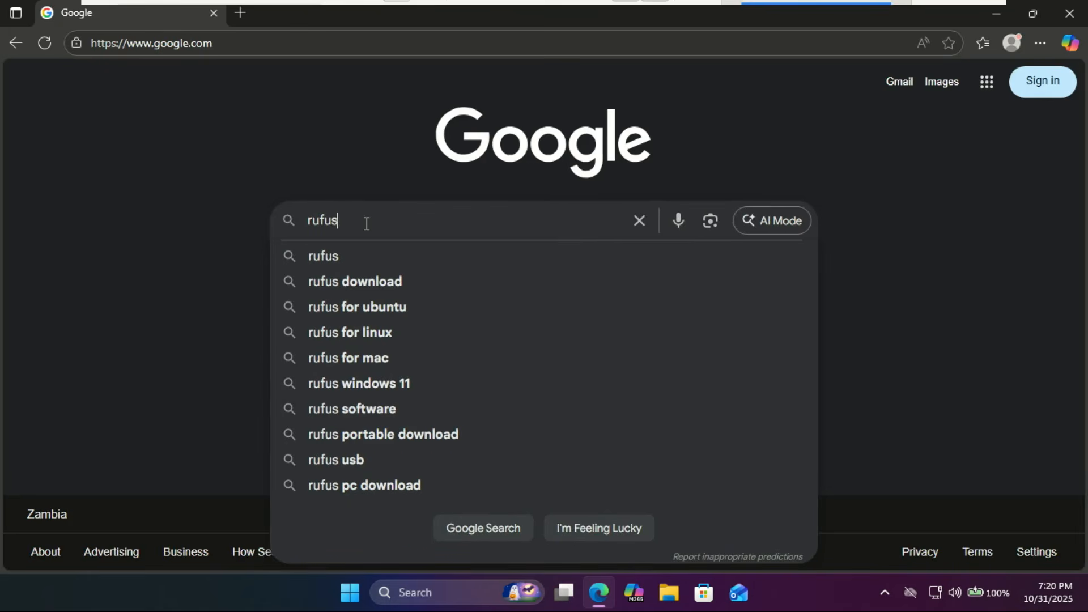
left_click(363, 284)
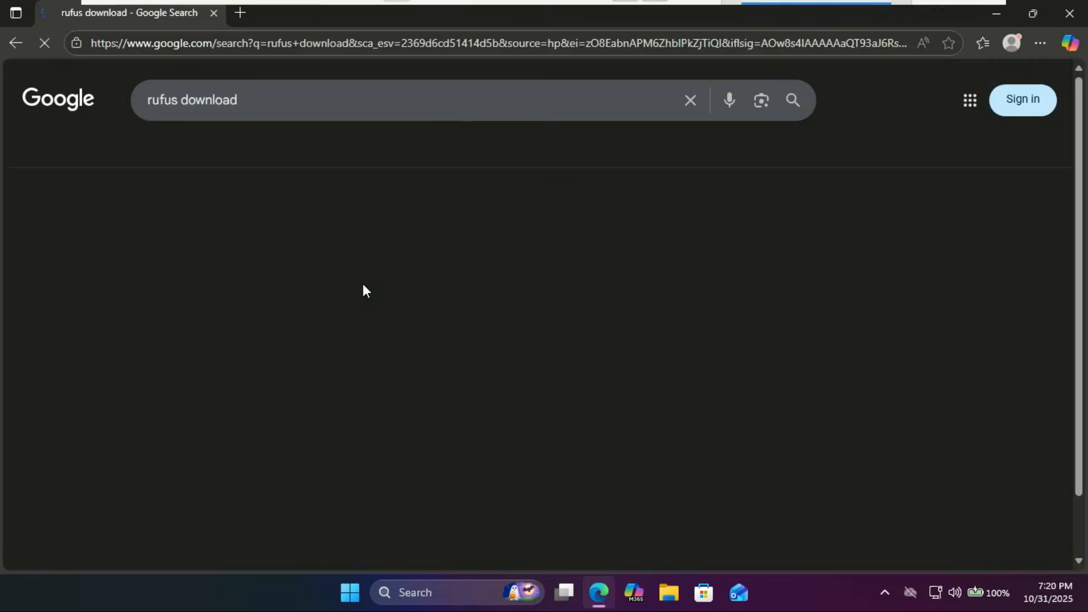
left_click(250, 237)
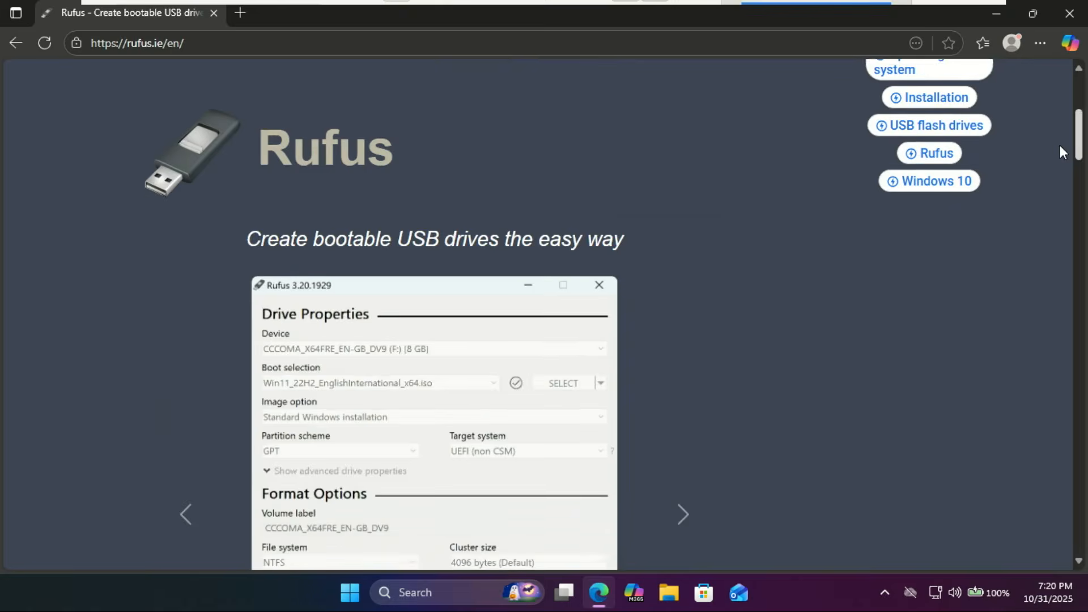
scroll(1059, 150, "down", 1)
scroll(1060, 151, "down", 15)
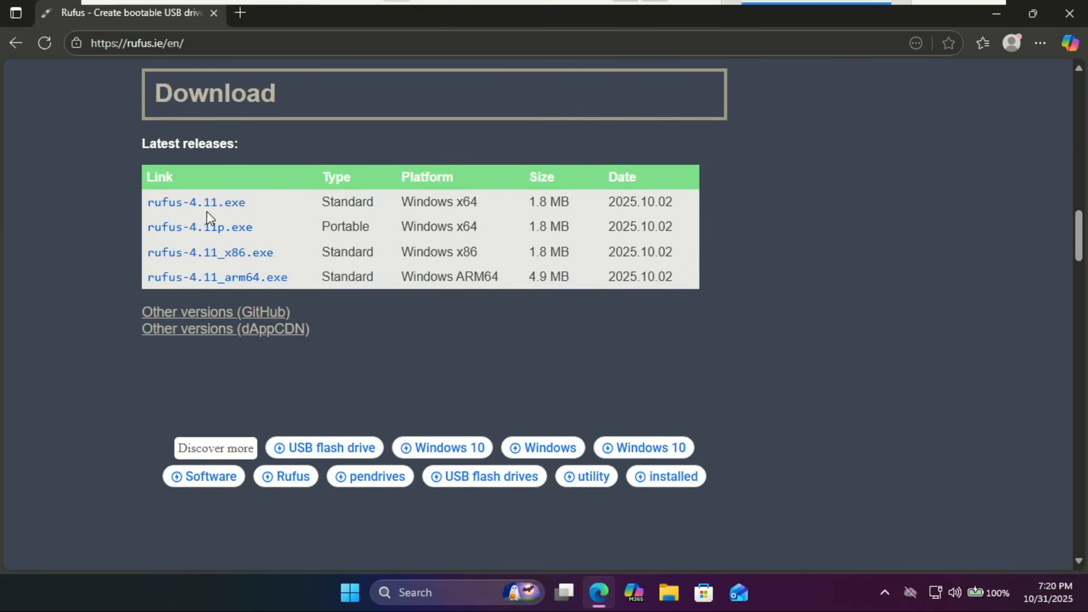
left_click(220, 204)
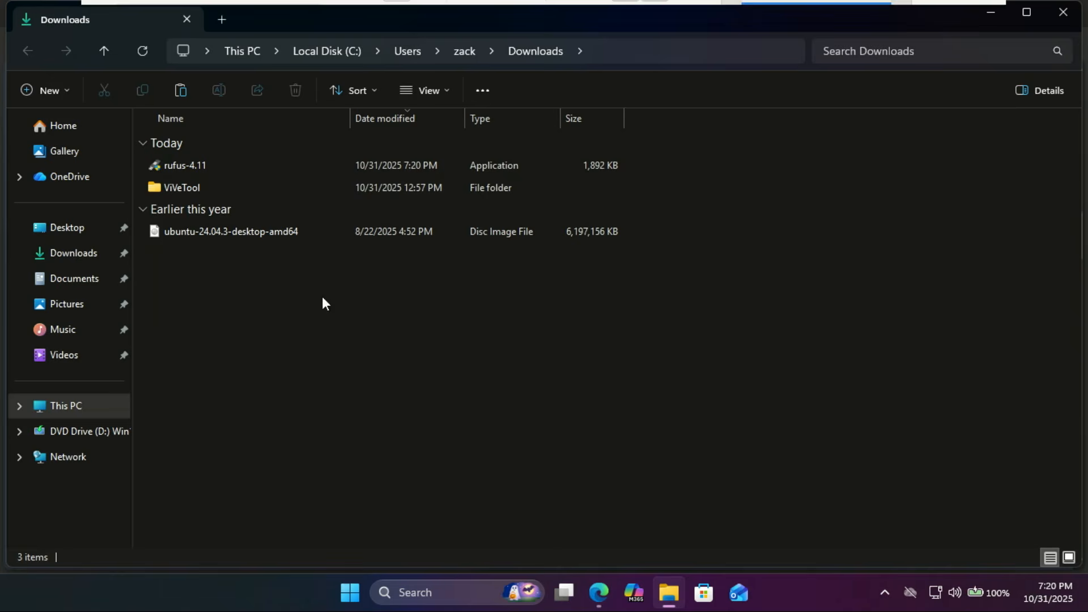
Step: Run rufus-4.11 with admin rights and update checks enabled, closing Edge and File Explorer
double_click(210, 166)
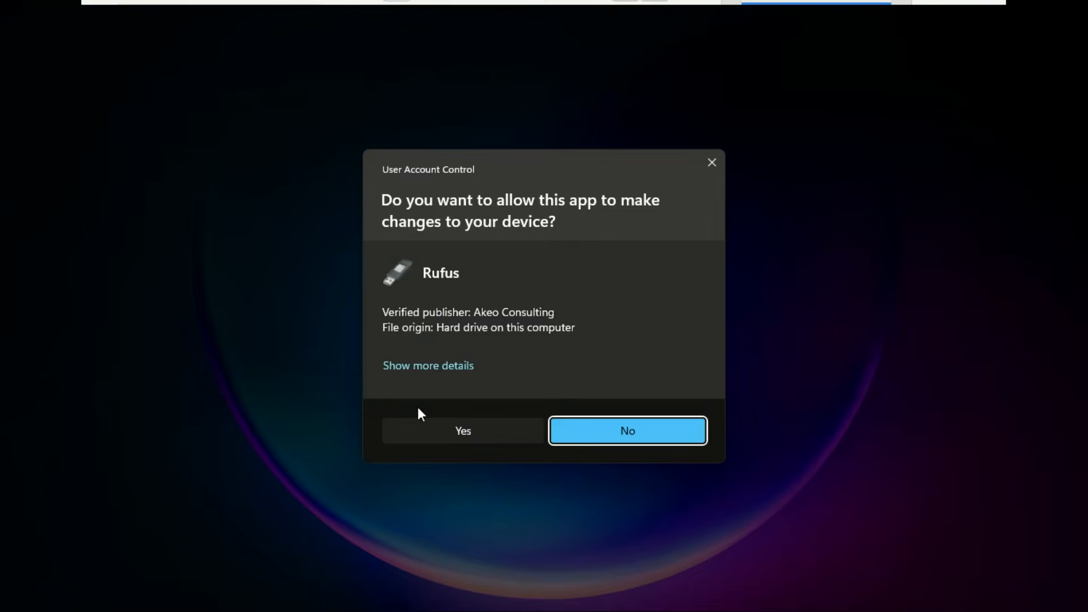
left_click(468, 421)
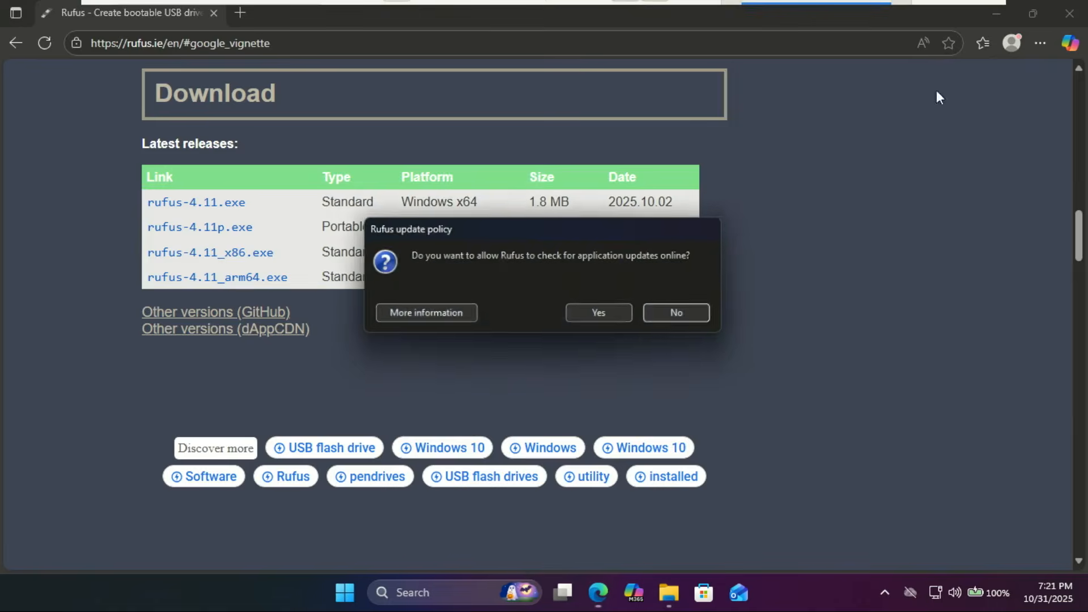
left_click(1074, 20)
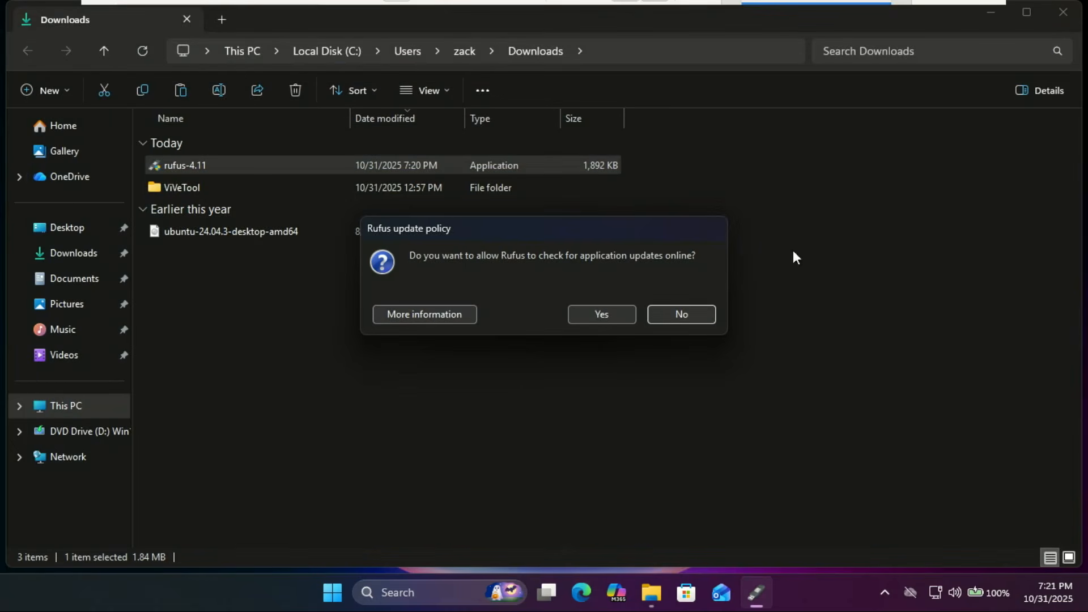
left_click(613, 313)
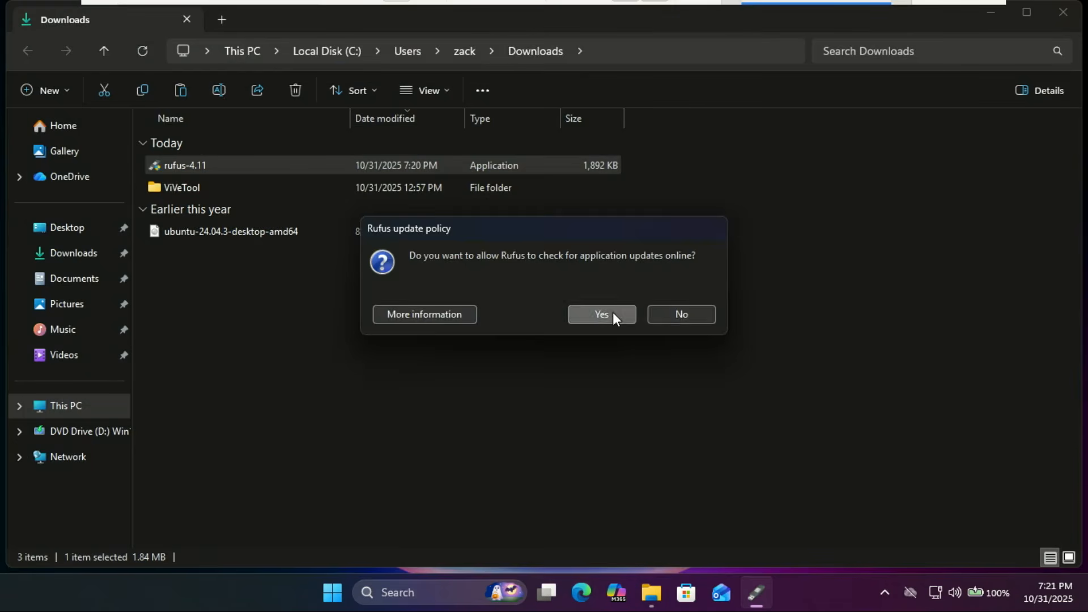
left_click(1065, 15)
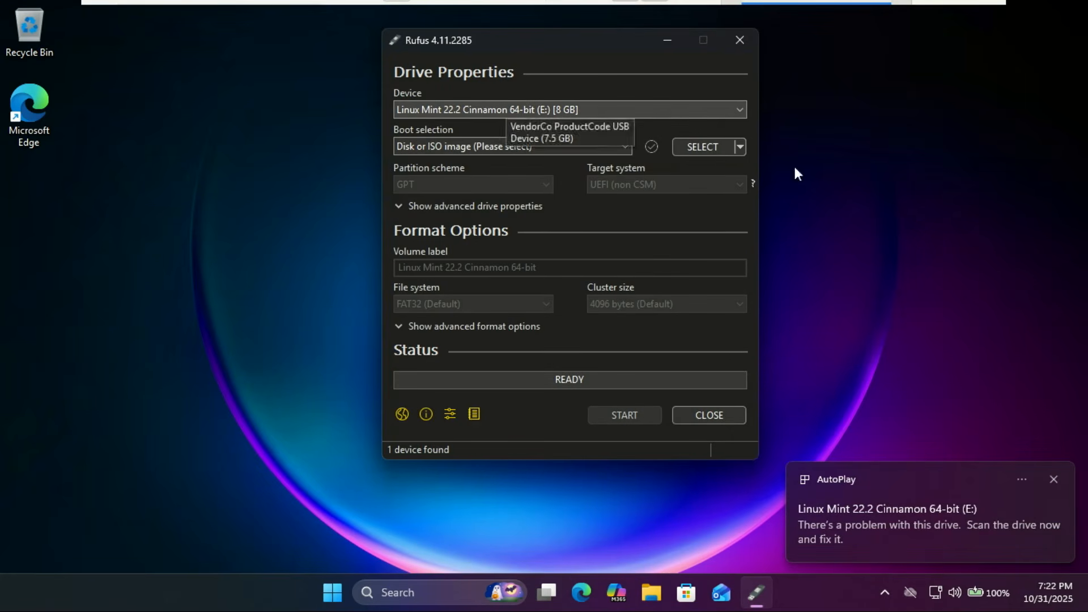
Step: Dismiss the drive notification and choose the 8 GB USB drive as the Rufus device
left_click(1054, 479)
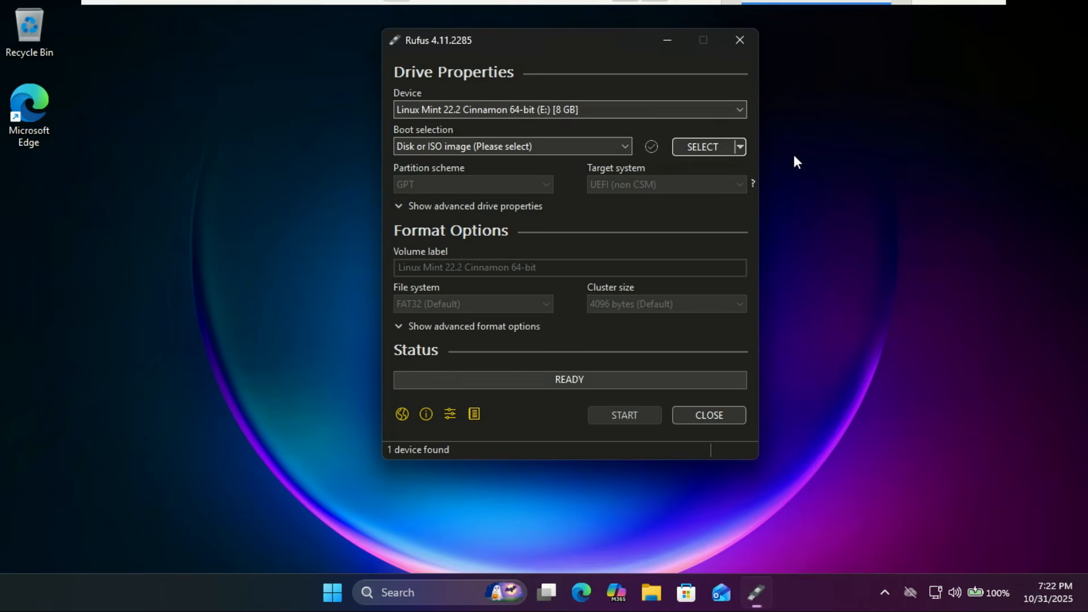
left_click(742, 110)
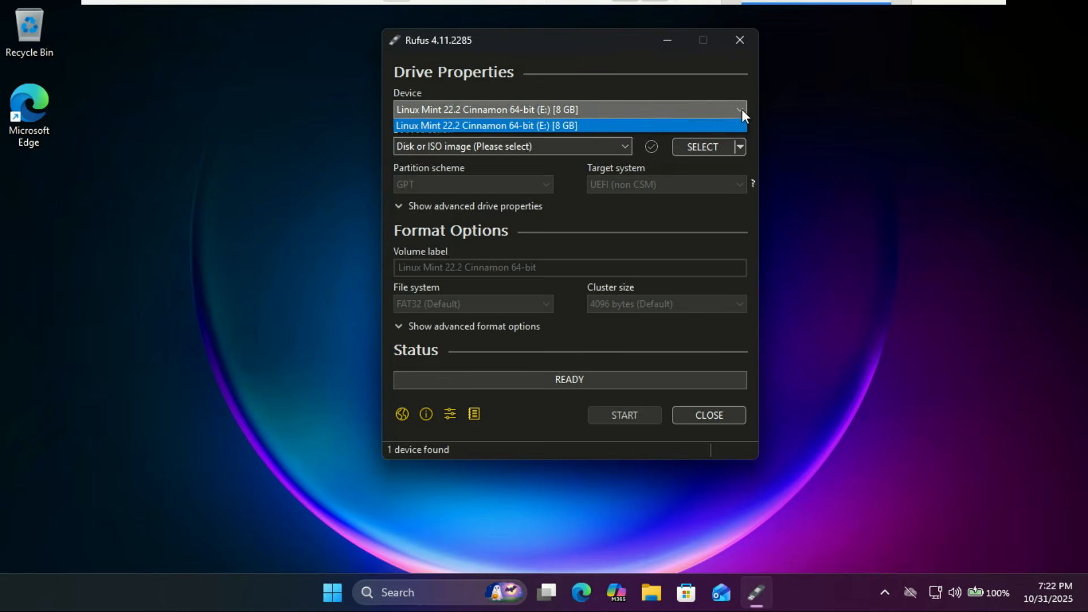
left_click(651, 124)
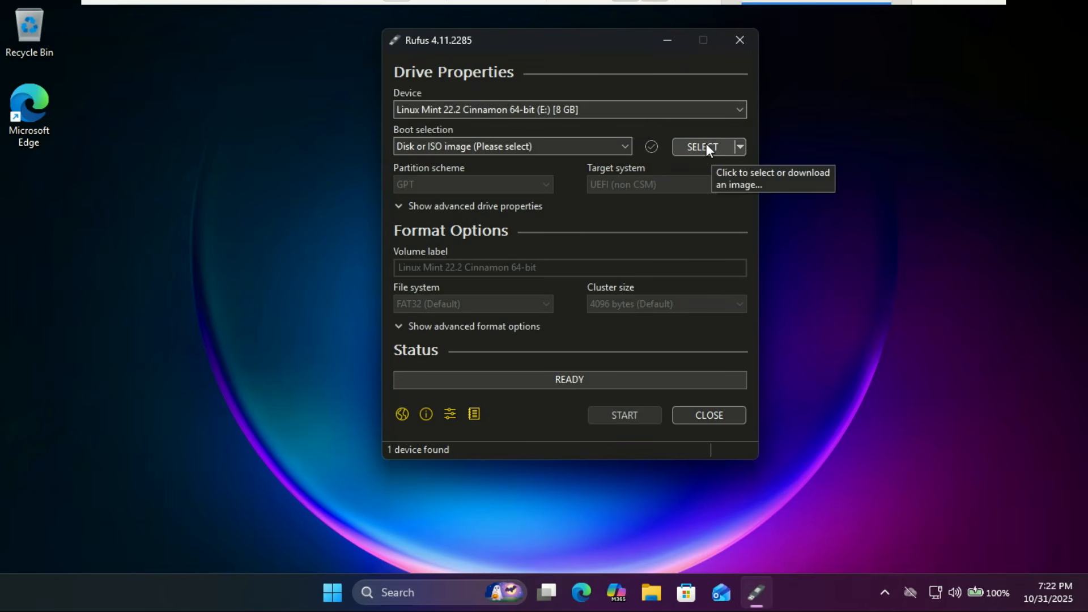
Step: Load ubuntu-24.04.3-desktop-amd64.iso from Downloads and set the partition scheme to GPT
left_click(706, 145)
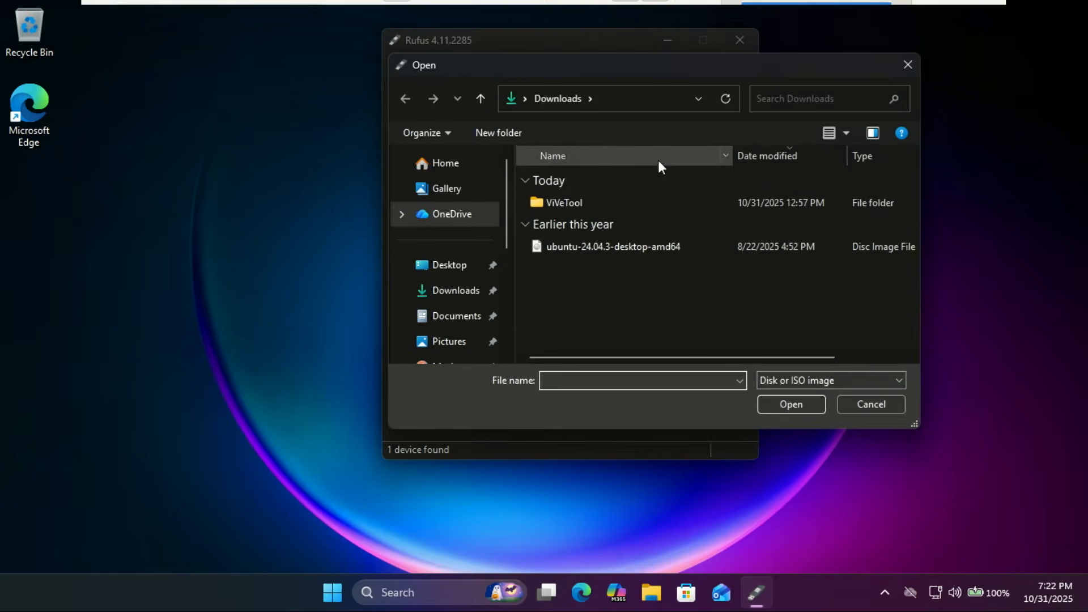
double_click(579, 247)
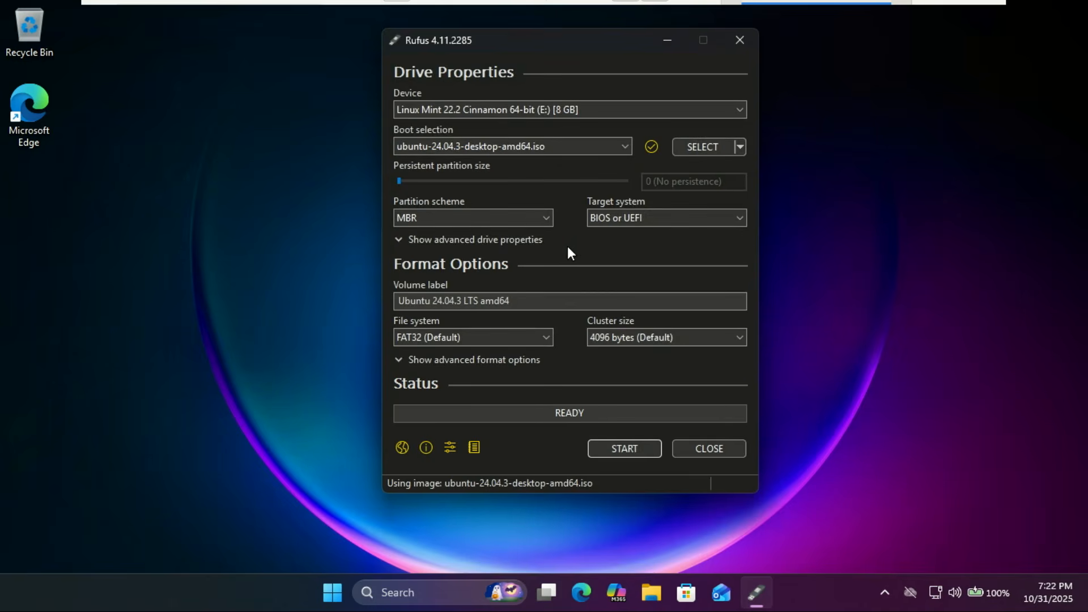
left_click(549, 217)
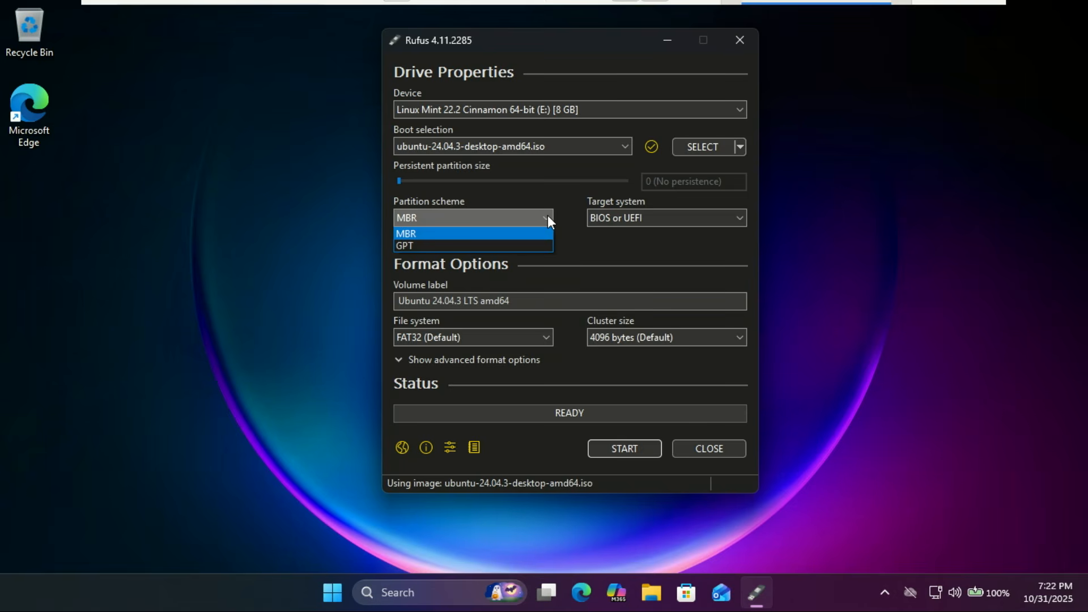
left_click(499, 246)
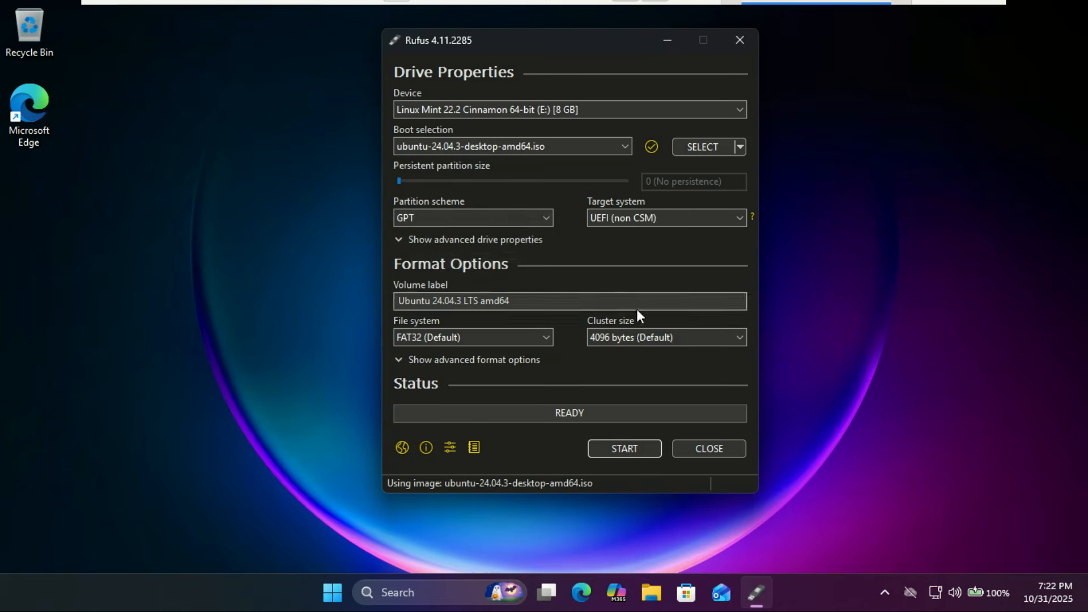
Step: Start the write in ISO Image mode, confirm erasing the 8 GB drive, and wait for READY
left_click(610, 449)
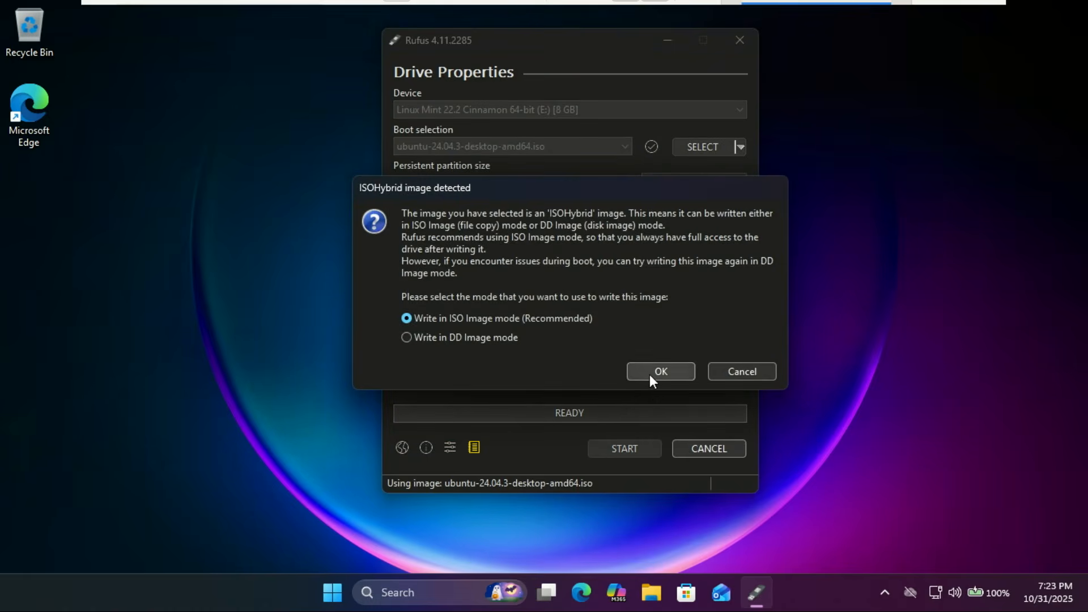
left_click(650, 372)
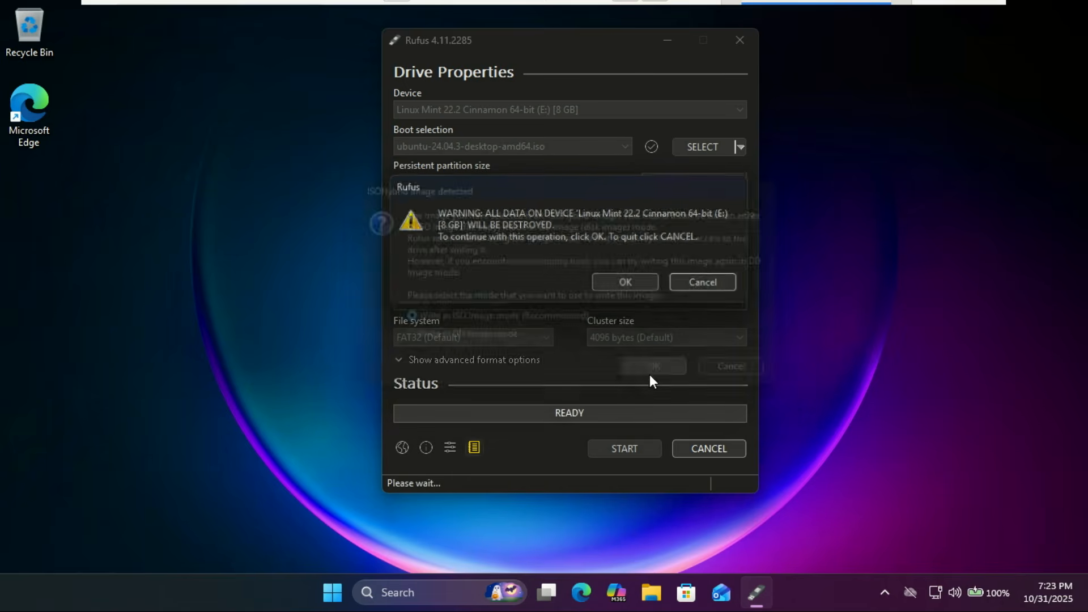
left_click(628, 284)
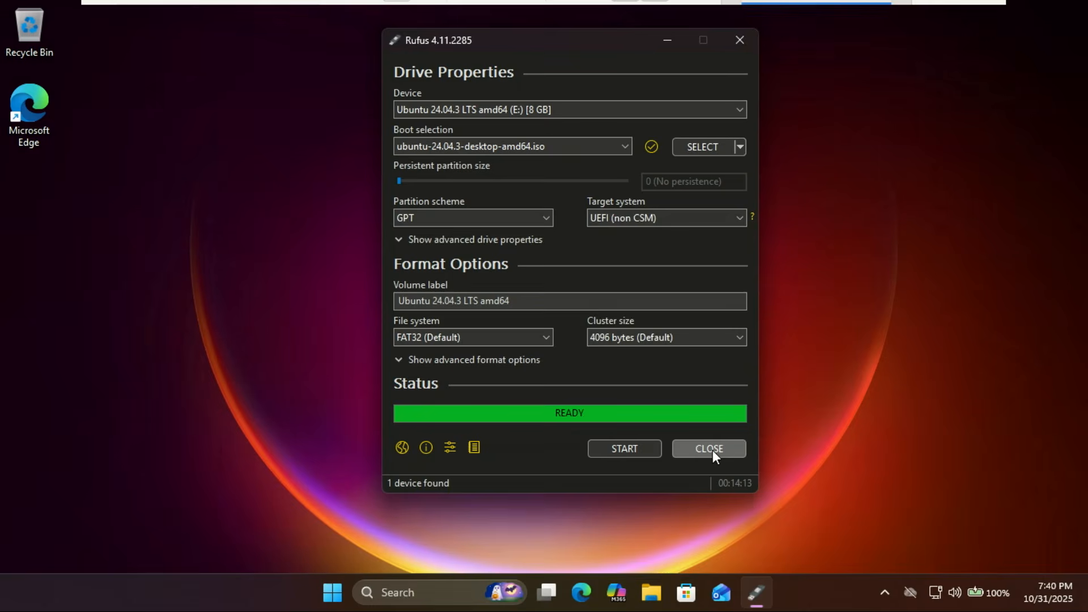
Step: Close Rufus, restart Windows, and boot from EFI USB Device in the Boot Manager
left_click(713, 450)
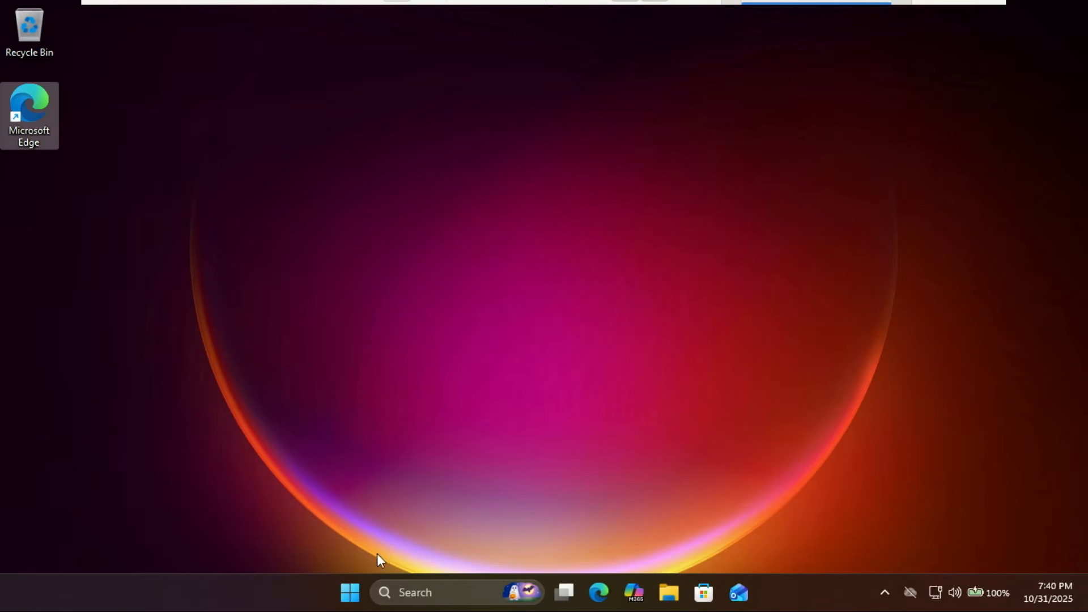
left_click(351, 593)
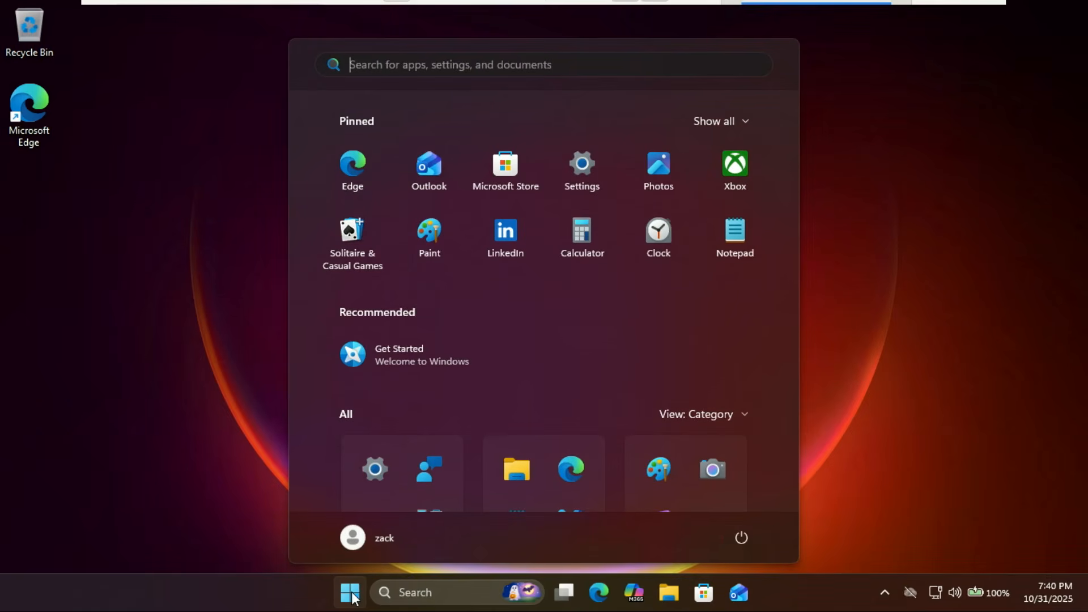
left_click(740, 536)
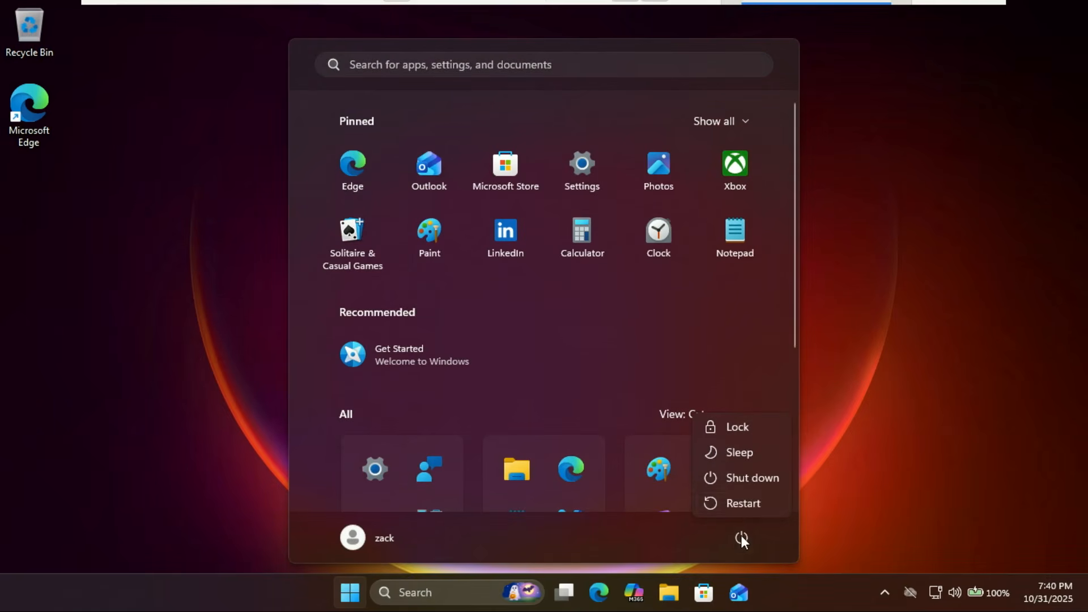
left_click(744, 504)
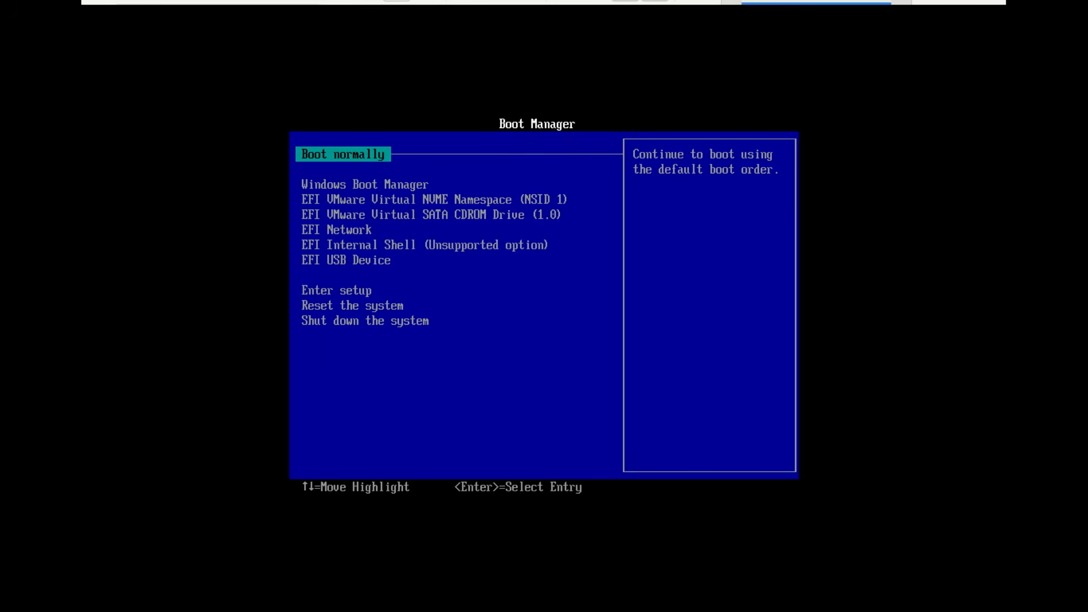
key("Down")
key("Down")
key("Down")
key("Down")
key("Down")
key("Down")
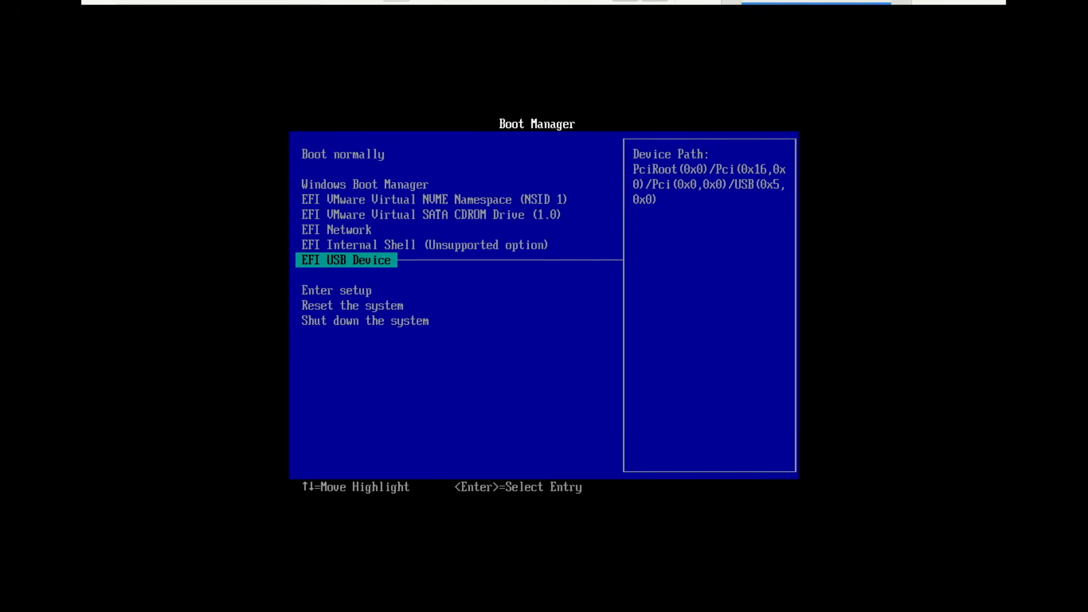
key("Return")
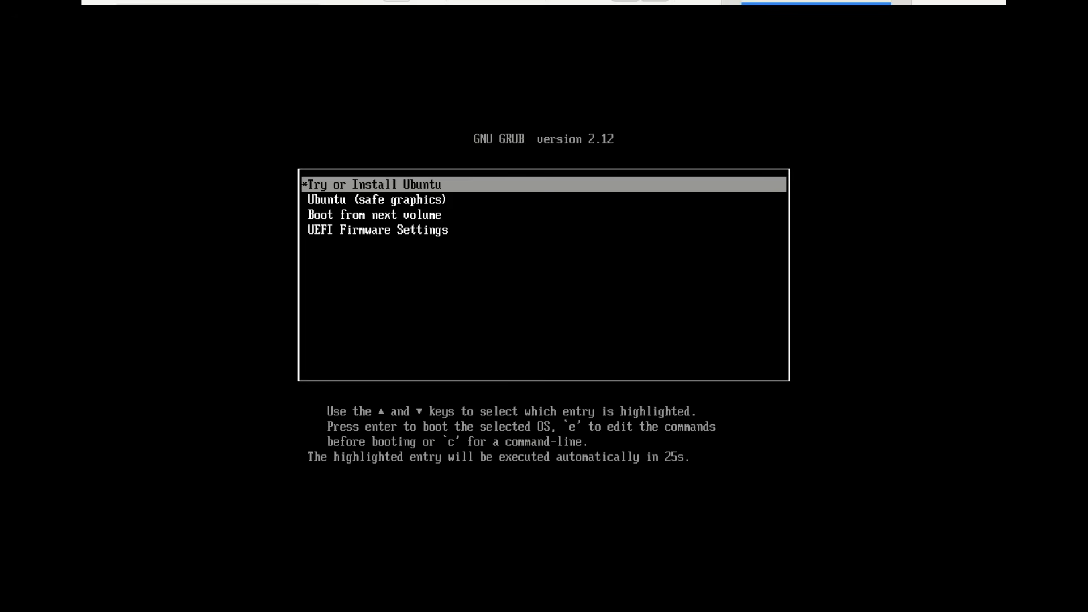
Step: Boot the highlighted 'Try or Install Ubuntu' entry from the GRUB 2.12 menu
key("Return")
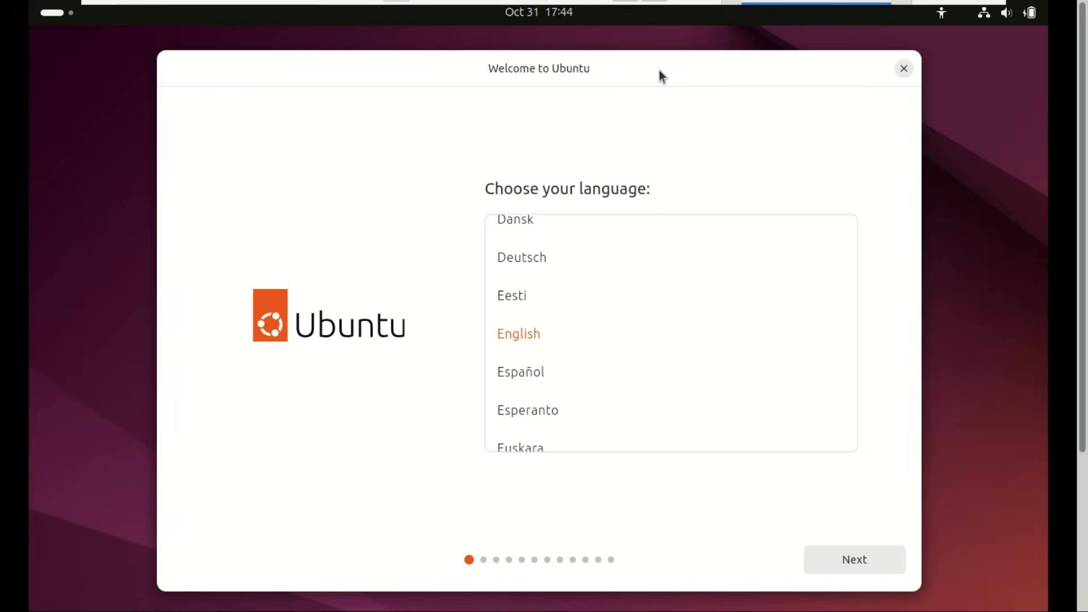
Step: Keep English, the default accessibility settings and the English (US) keyboard layout
left_click(863, 557)
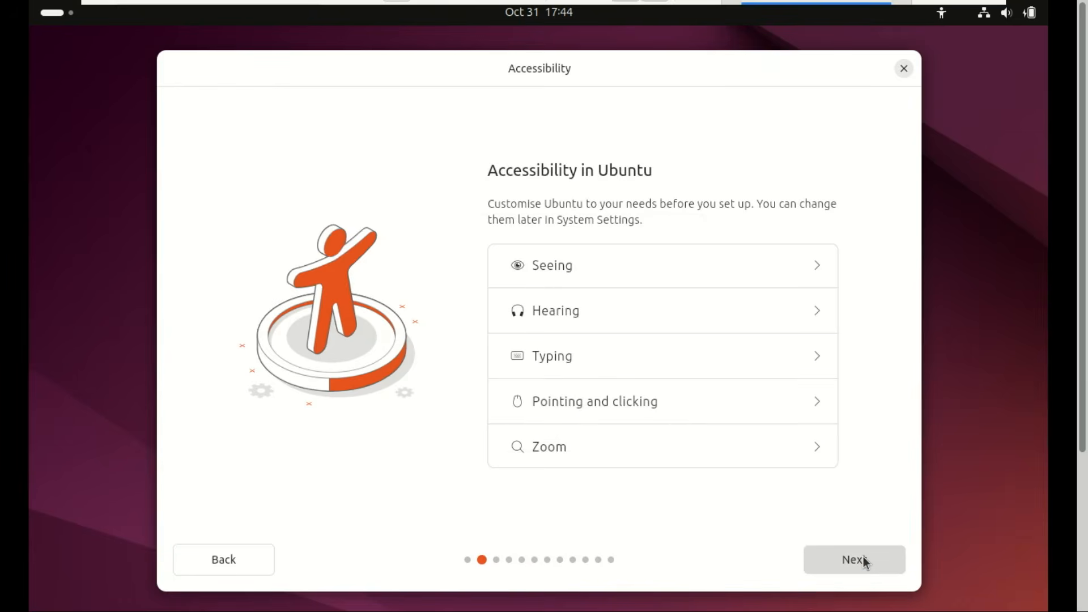
left_click(864, 559)
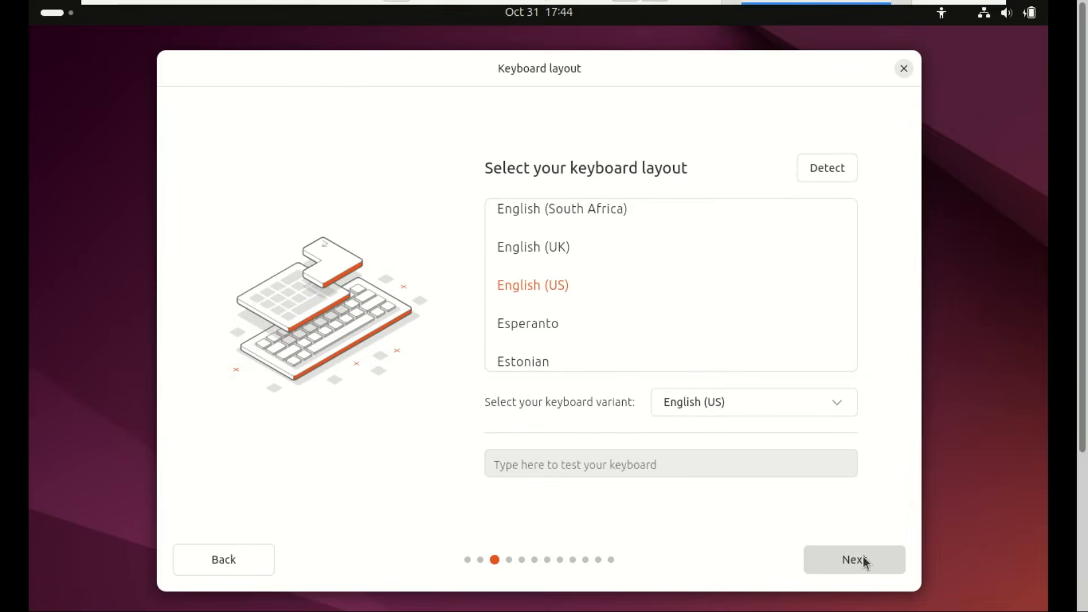
left_click(865, 561)
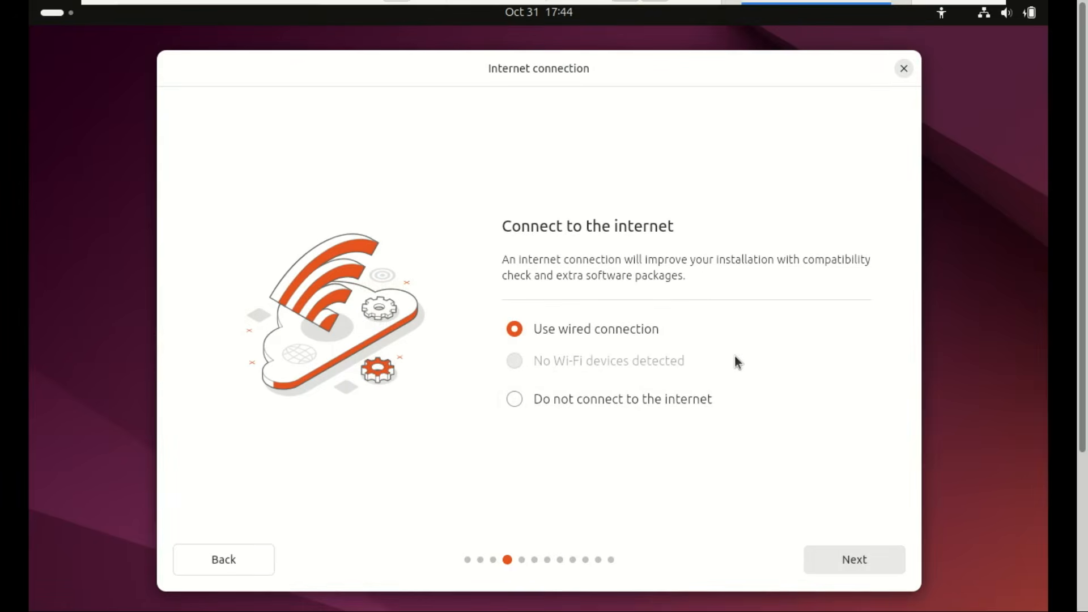
Step: Continue with the wired connection, update the installer to the latest version, and close it
left_click(876, 558)
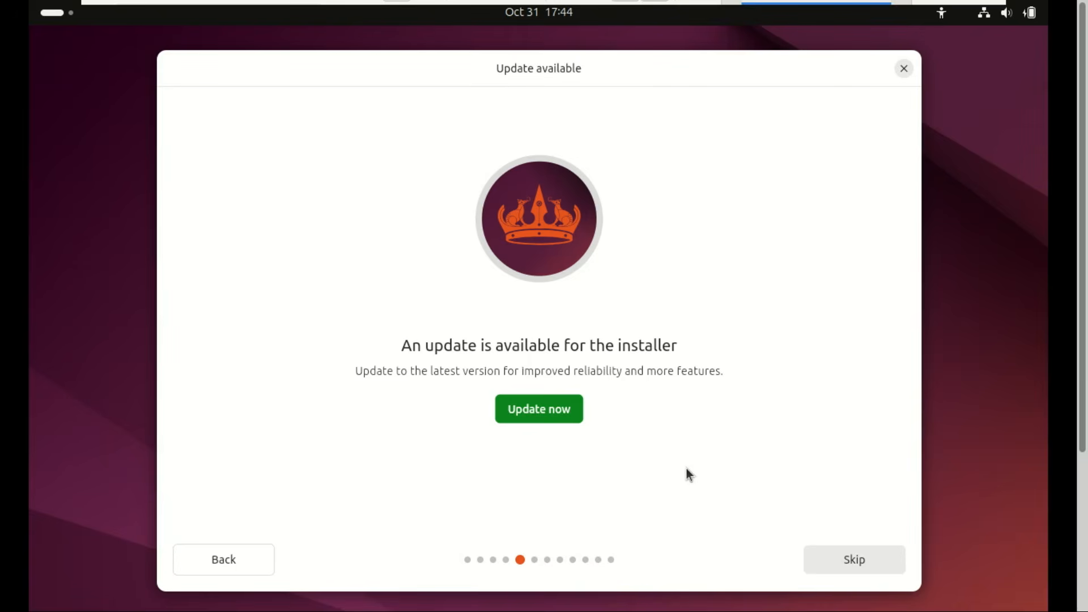
left_click(543, 405)
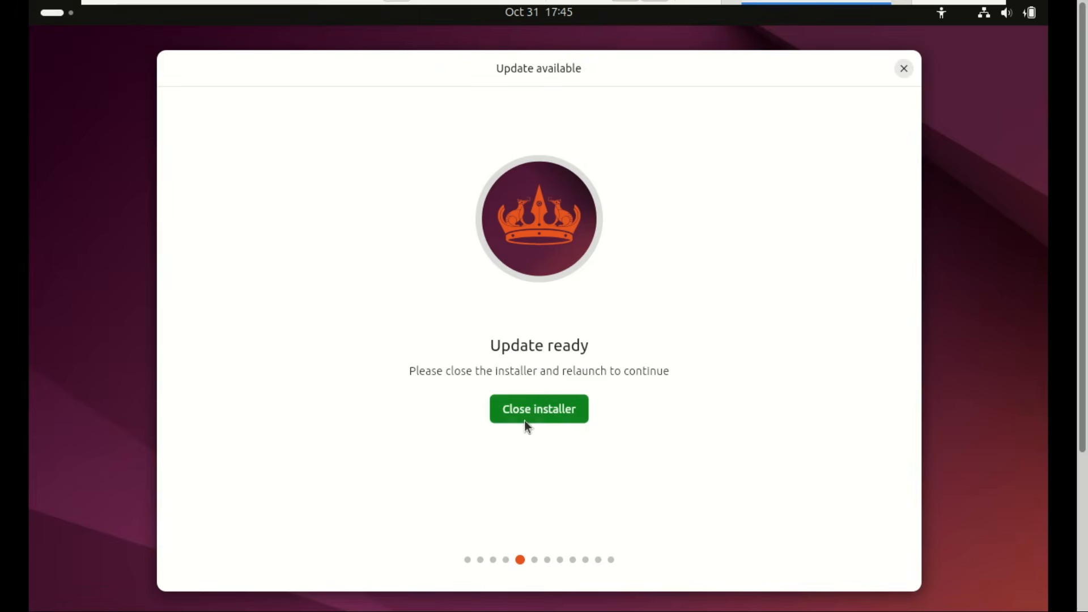
left_click(525, 404)
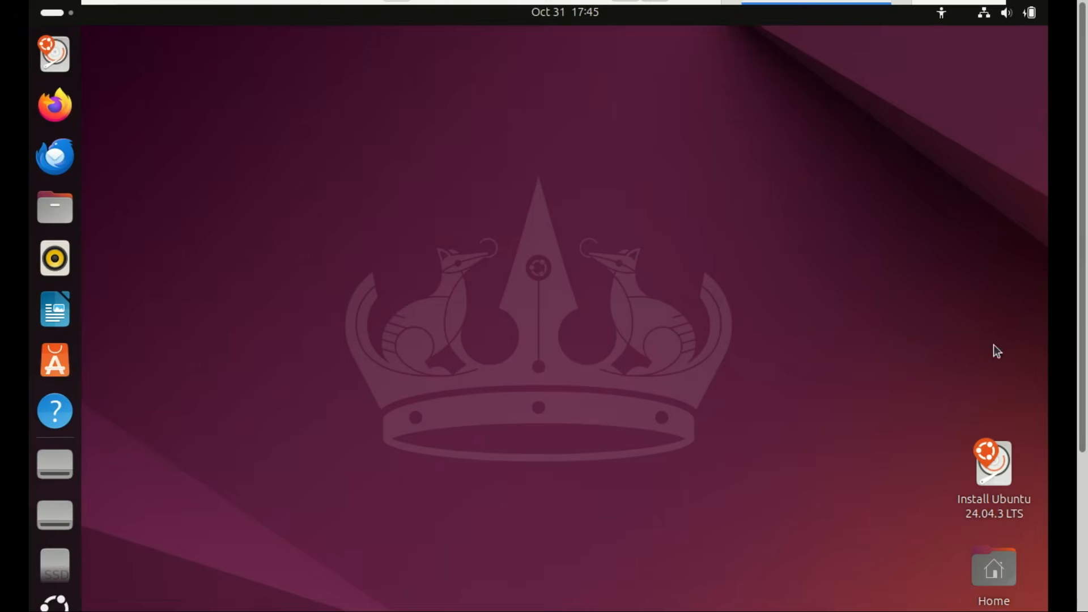
Step: Relaunch Install Ubuntu 24.04.3 LTS and keep English, default accessibility and the English (US) keyboard
left_click(1001, 462)
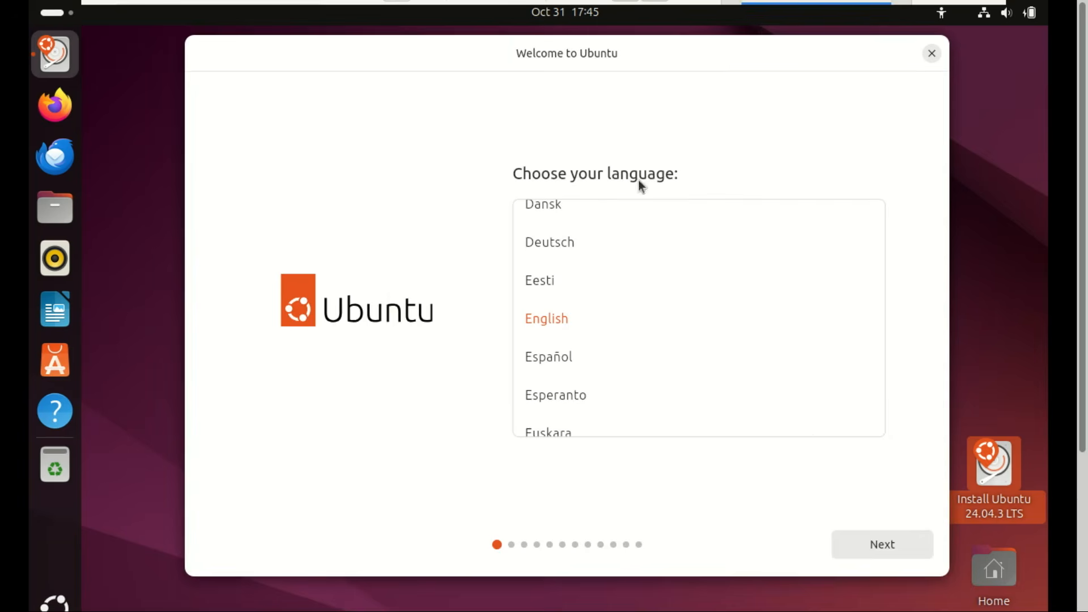
left_click(889, 540)
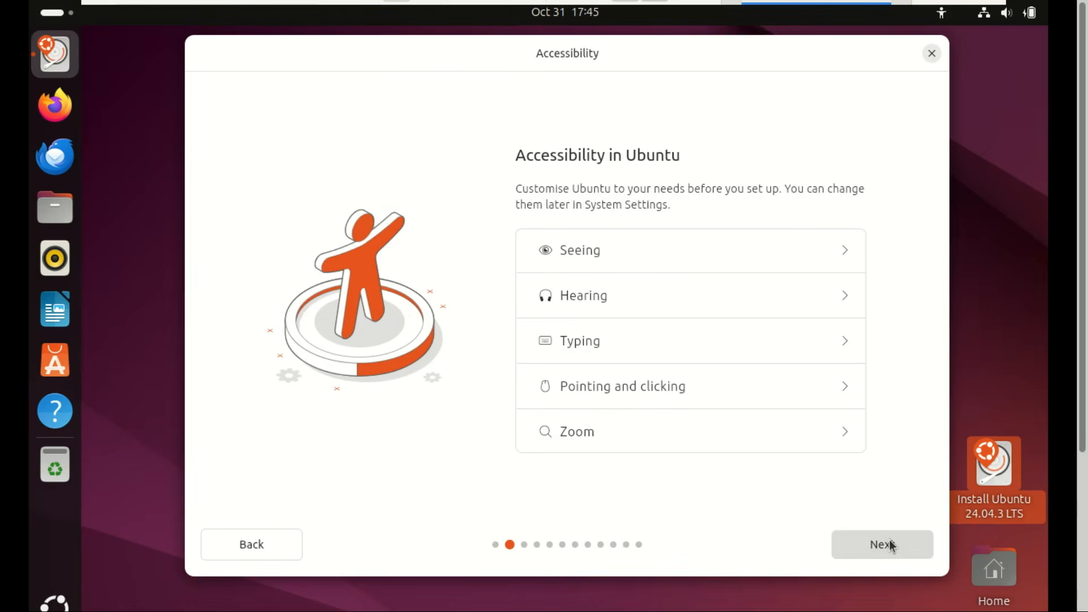
left_click(889, 544)
left_click(890, 544)
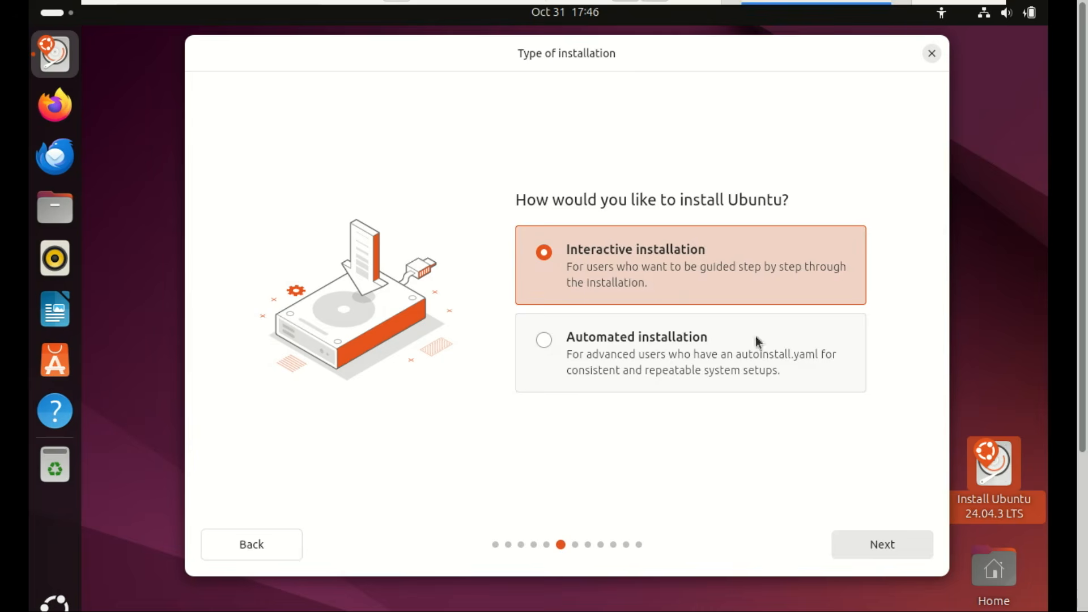
Step: Choose Interactive installation with Default selection, plus third-party drivers and media-format support
left_click(883, 545)
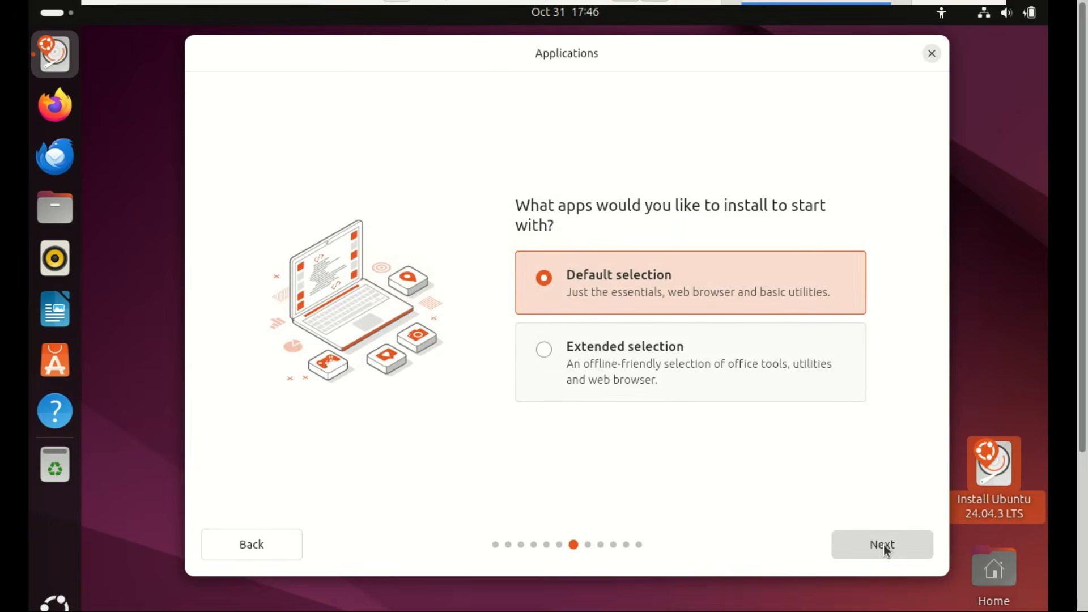
left_click(883, 546)
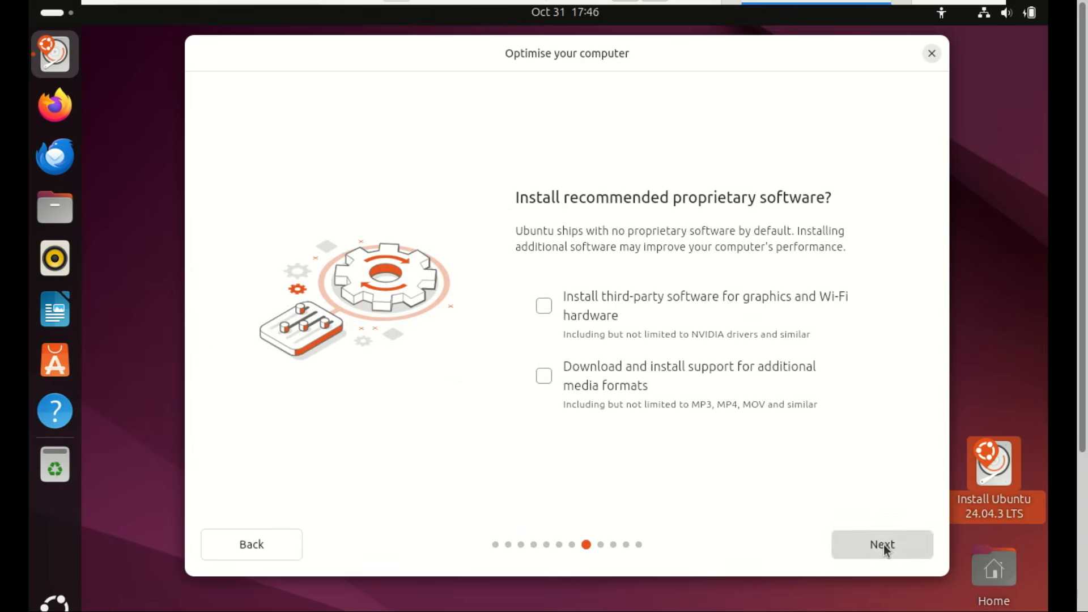
left_click(719, 342)
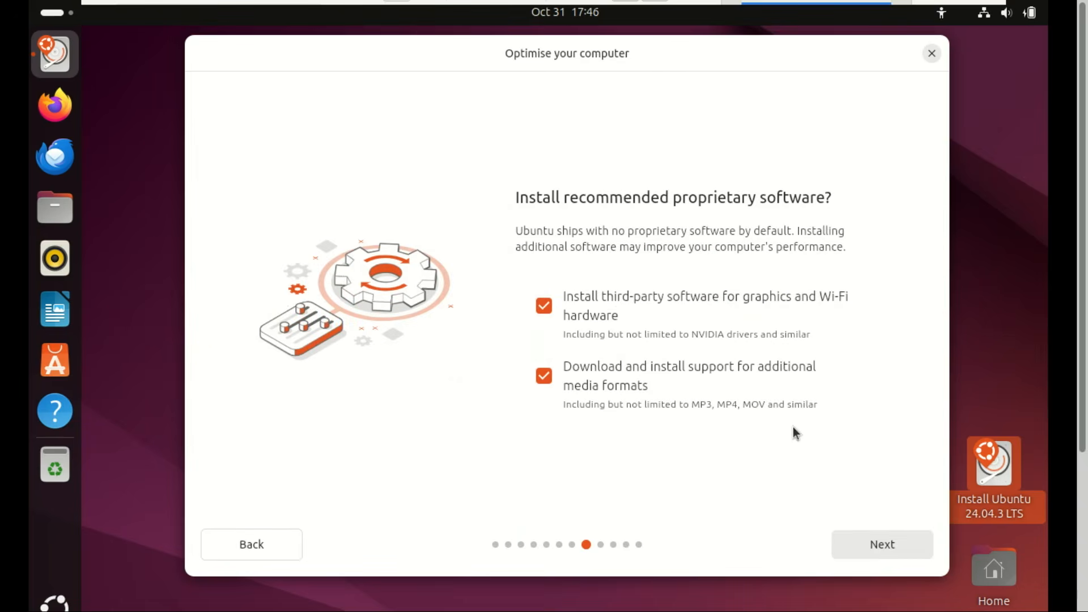
left_click(895, 538)
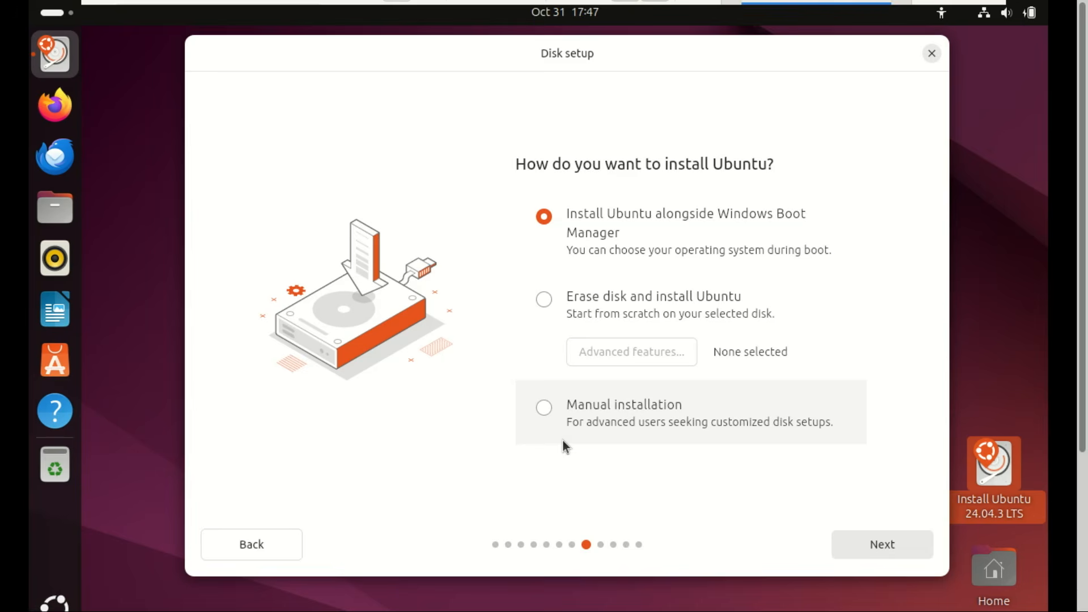
Step: Choose 'Erase disk and install Ubuntu', then enter the user's name for the account
left_click(552, 301)
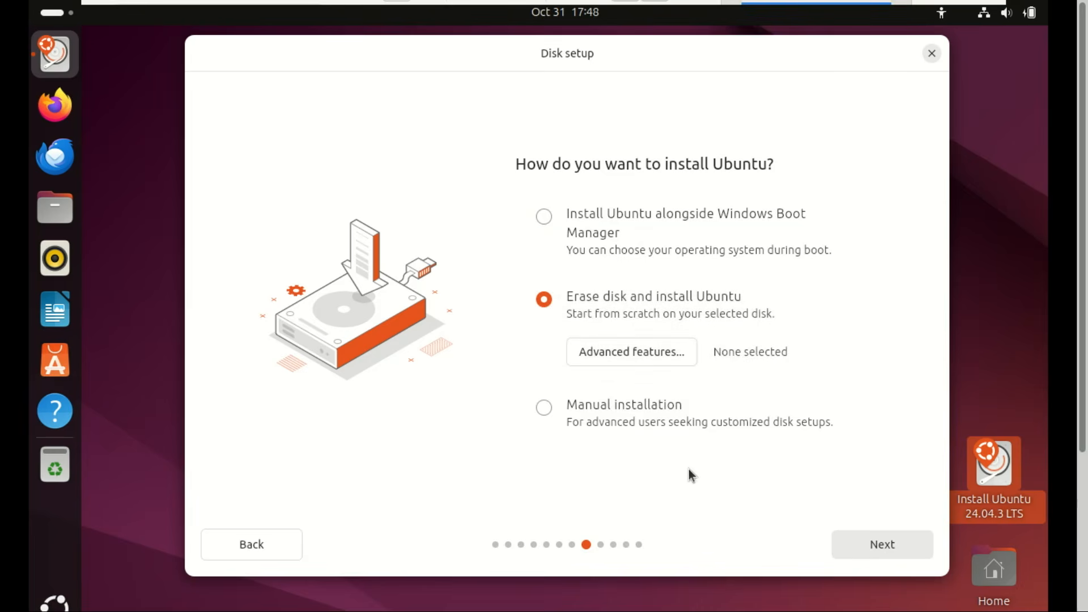
left_click(879, 543)
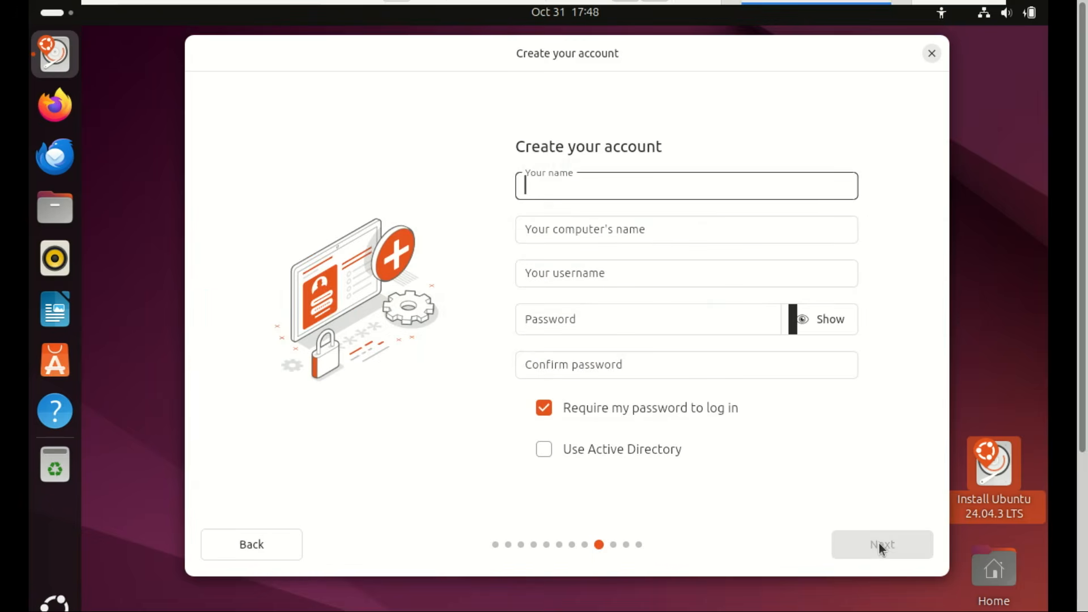
type("zack")
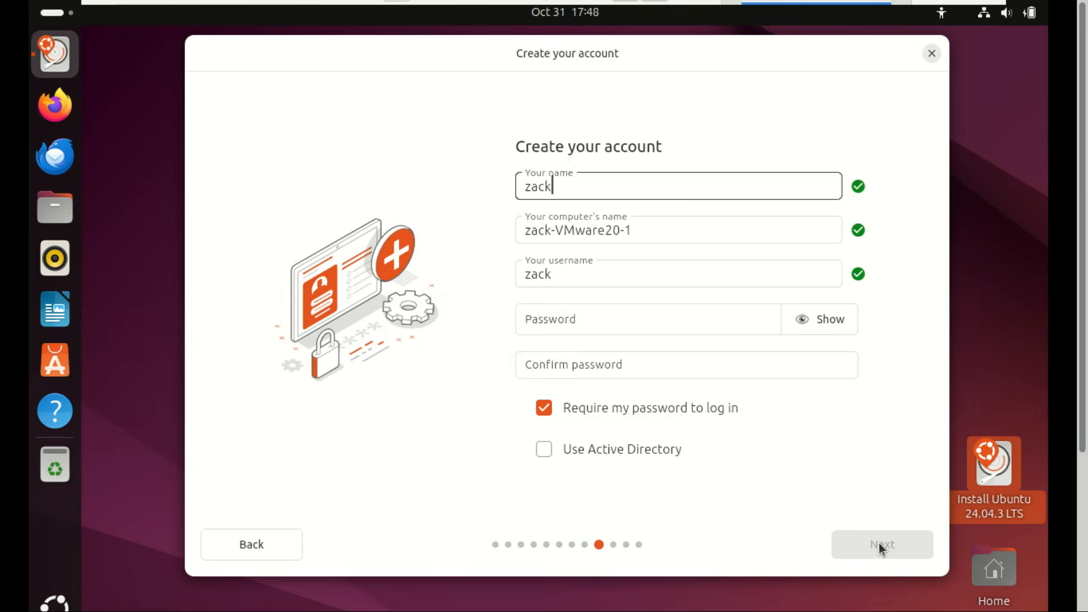
key("Tab")
Step: Remove 'VMware' from the computer's name, then enter and confirm the account password
left_click(606, 229)
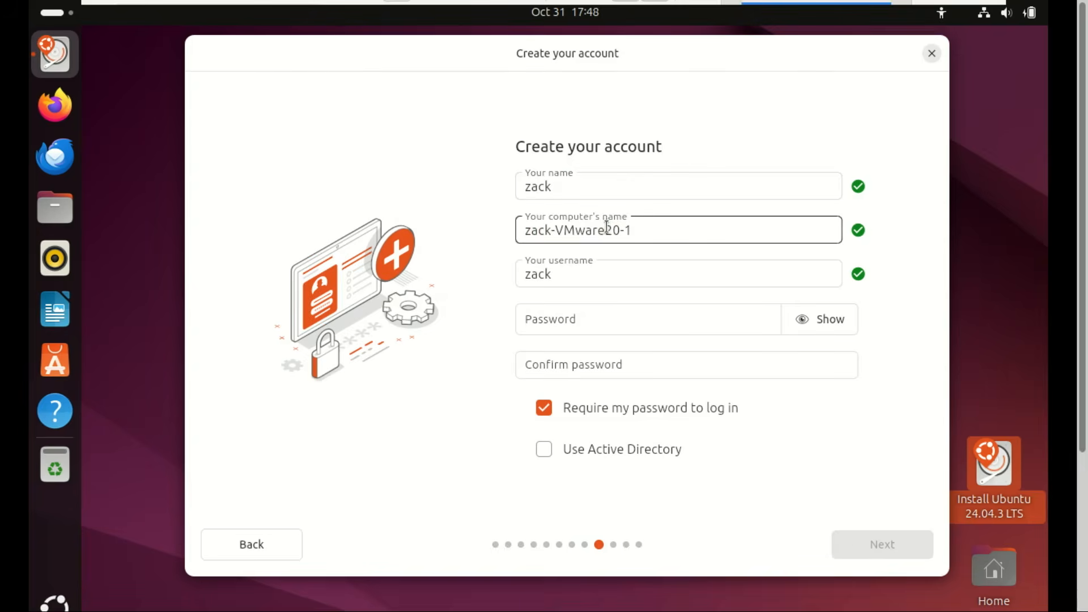
key("BackSpace")
key("BackSpace")
key("BackSpace")
key("BackSpace")
key("BackSpace")
key("BackSpace")
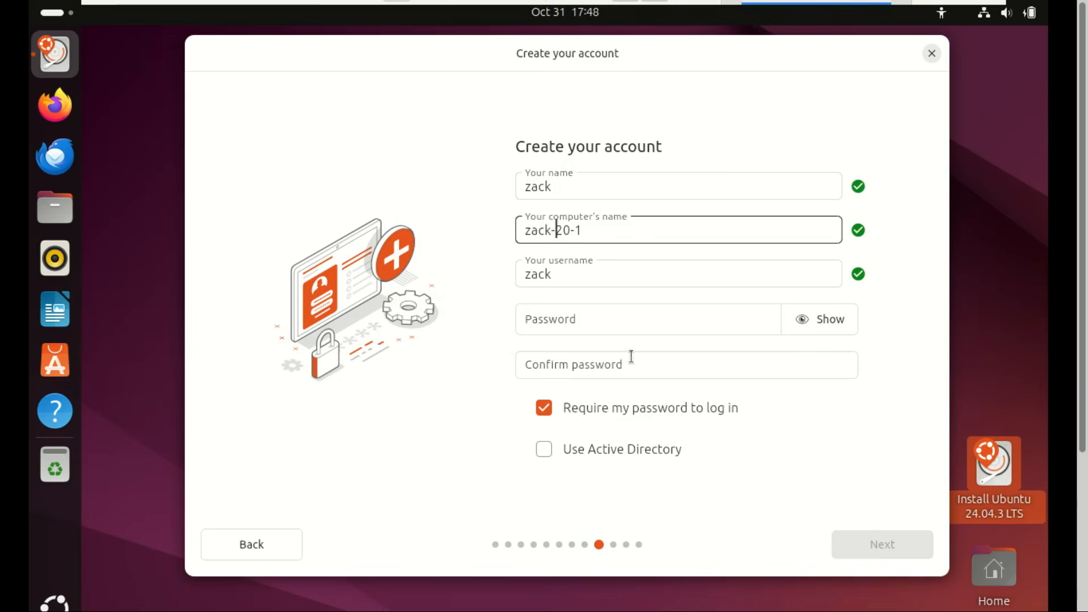
left_click(585, 310)
type("za")
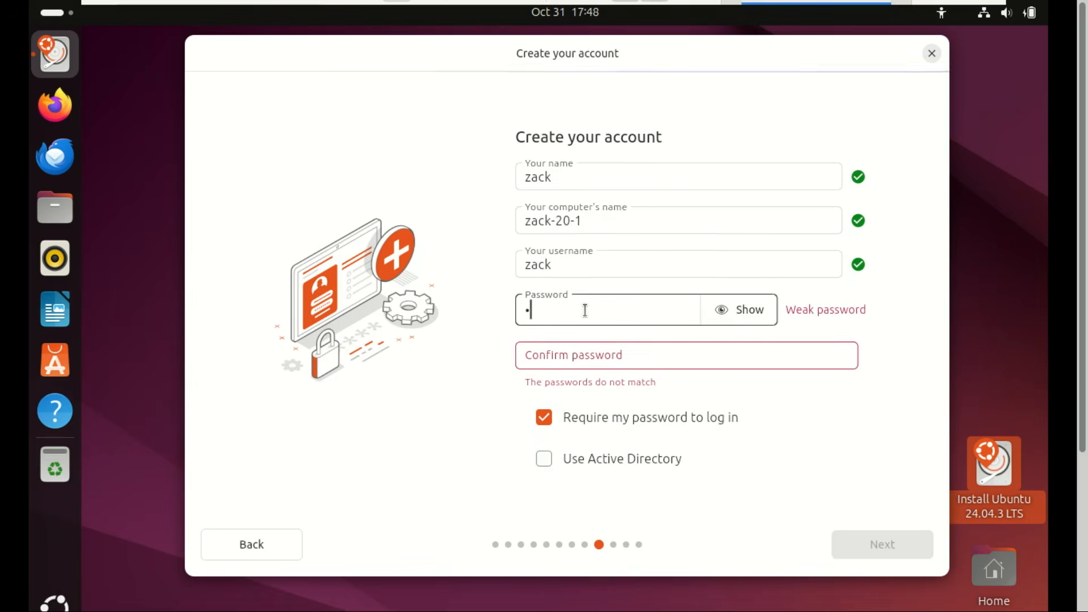
type("••••••")
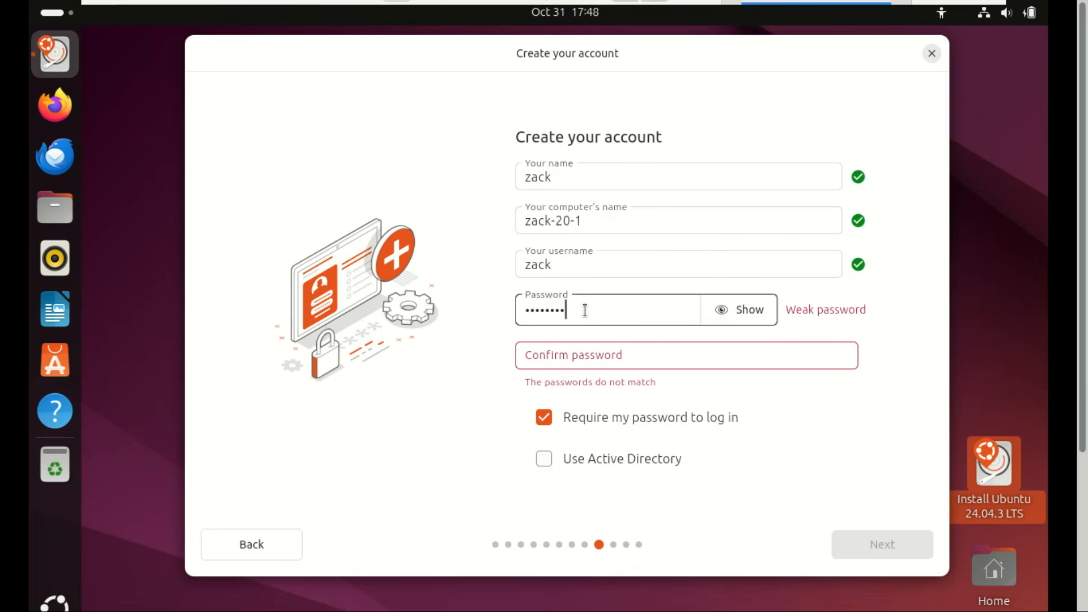
type("•")
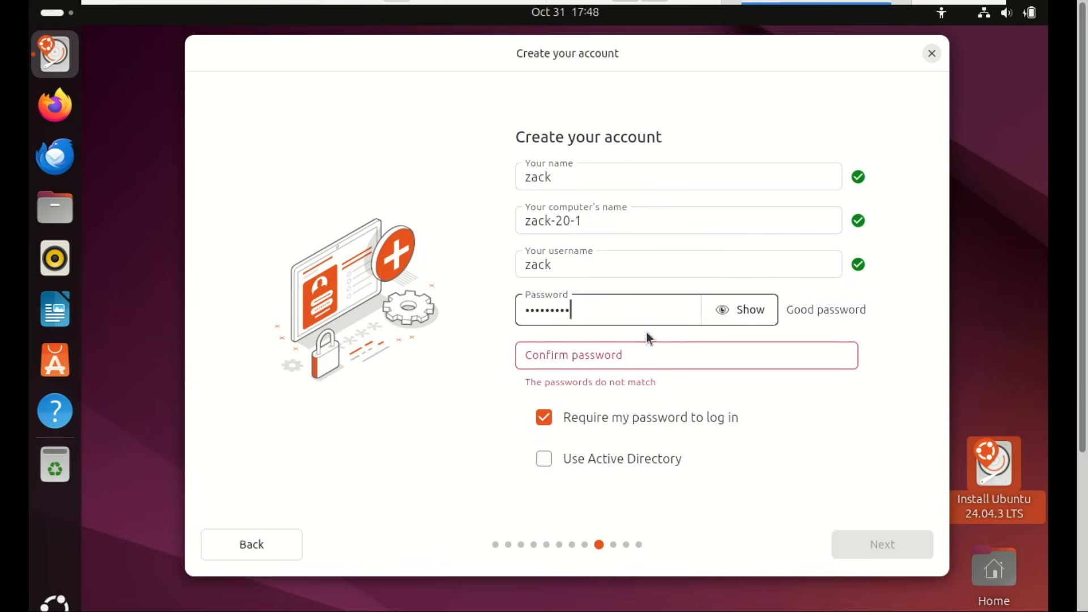
left_click(645, 347)
type("••")
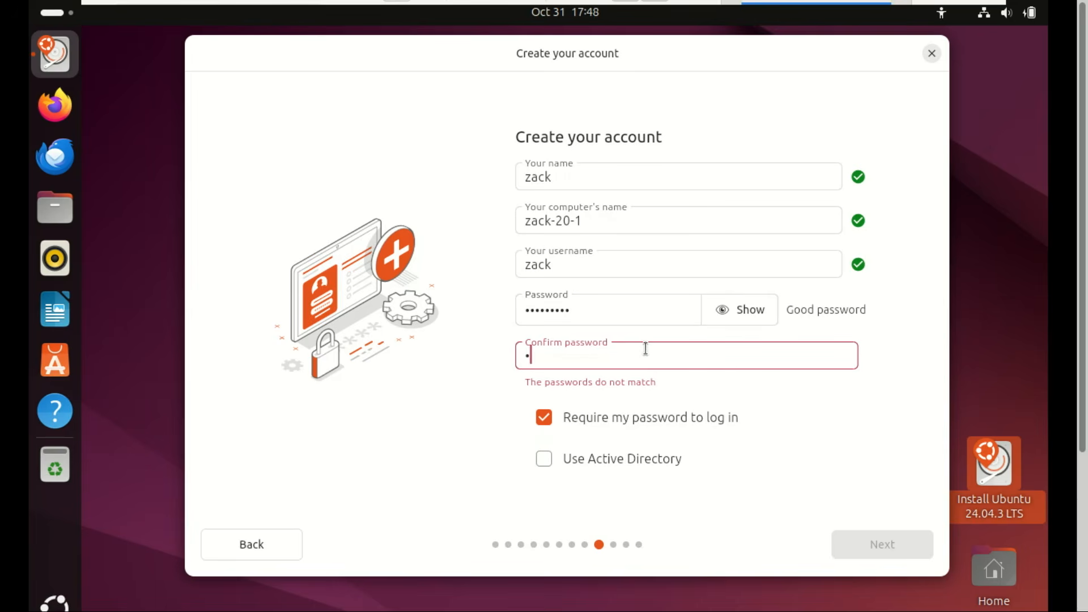
type("•••••••")
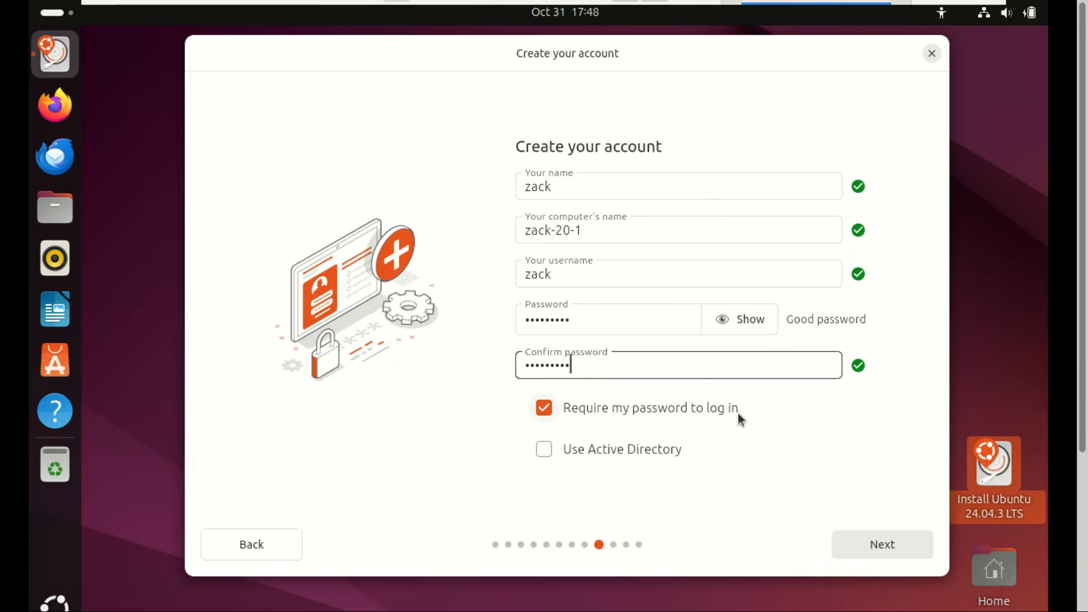
left_click(893, 544)
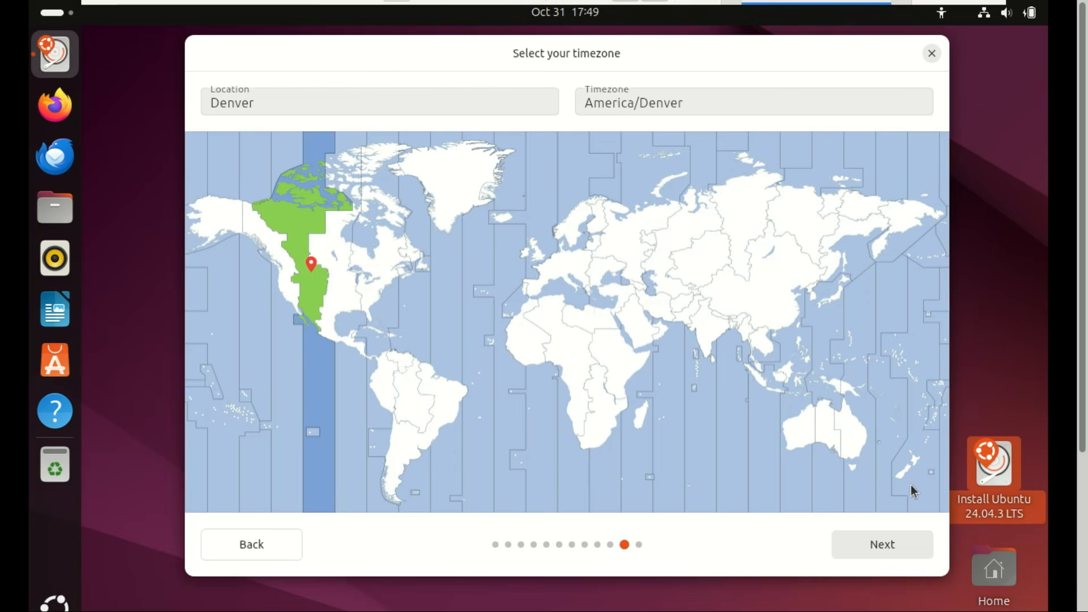
Step: Accept the America/Denver timezone, install Ubuntu 24.04.3 LTS, and browse the slideshow and log until complete
left_click(900, 541)
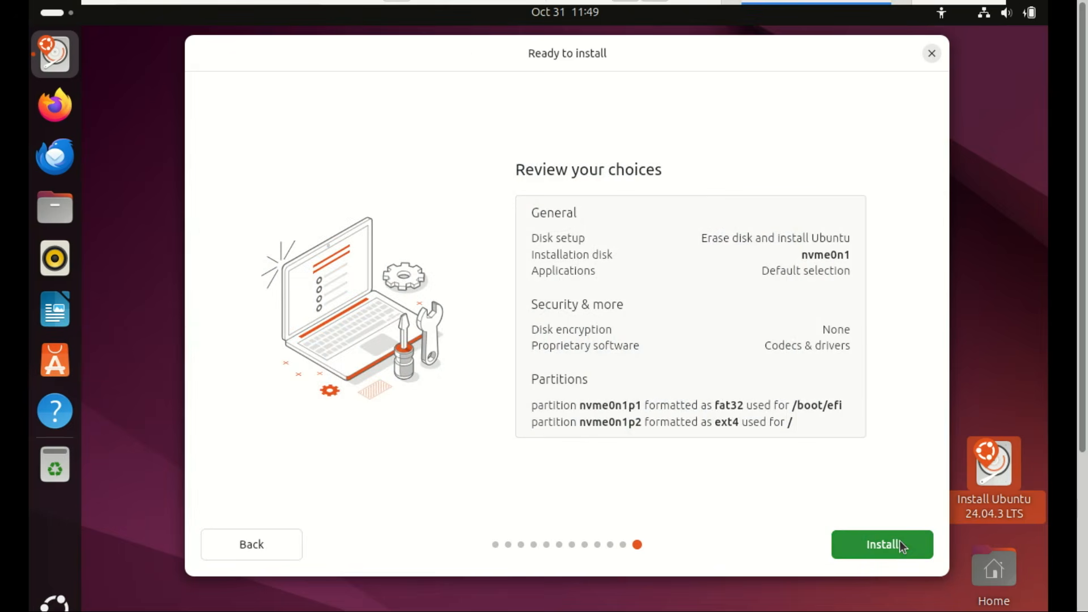
left_click(899, 540)
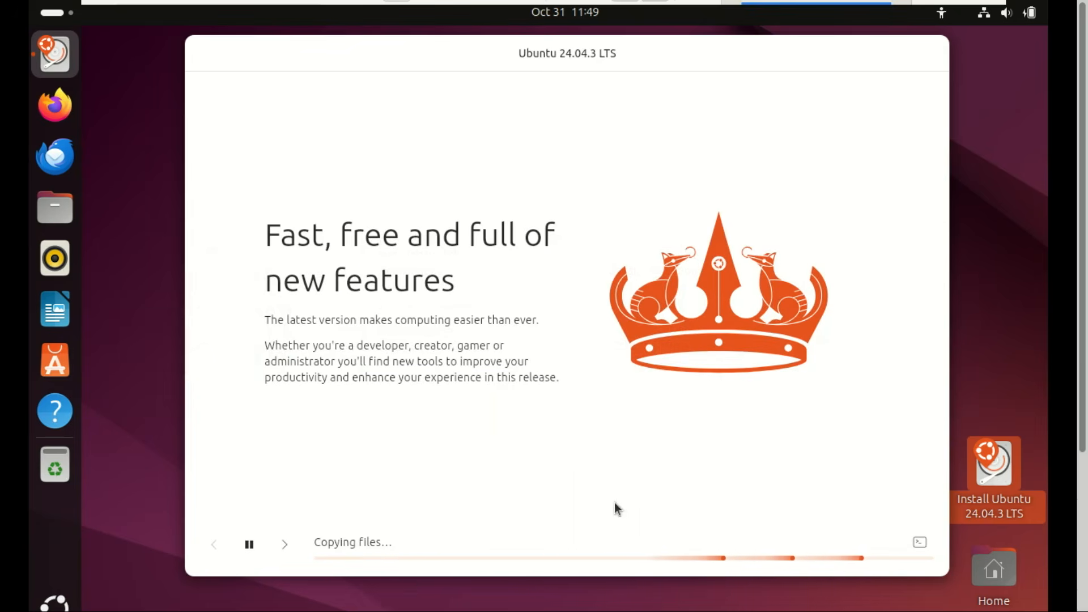
left_click(285, 544)
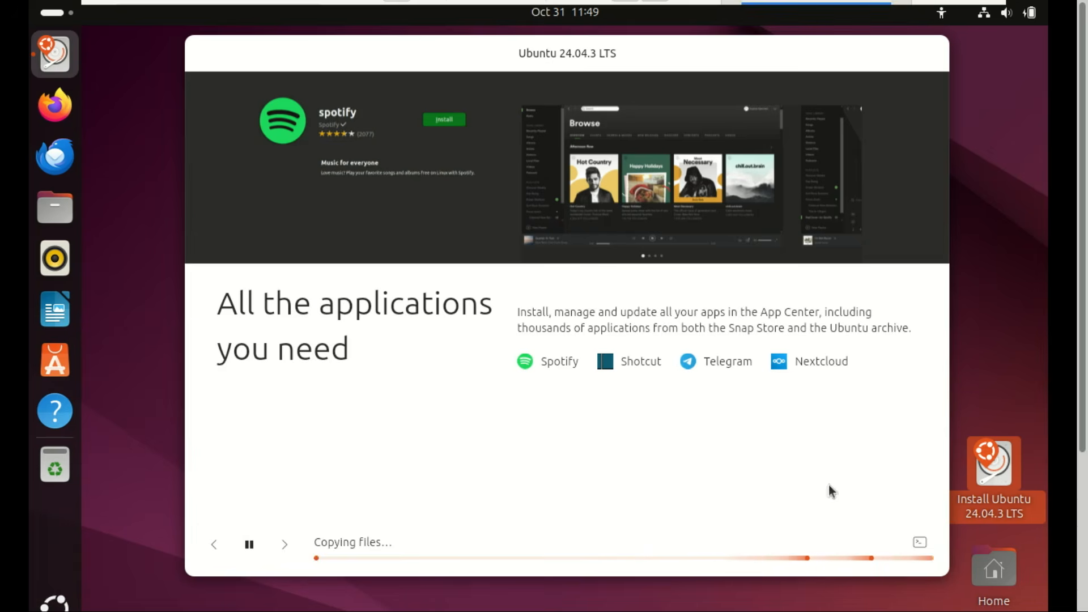
left_click(919, 541)
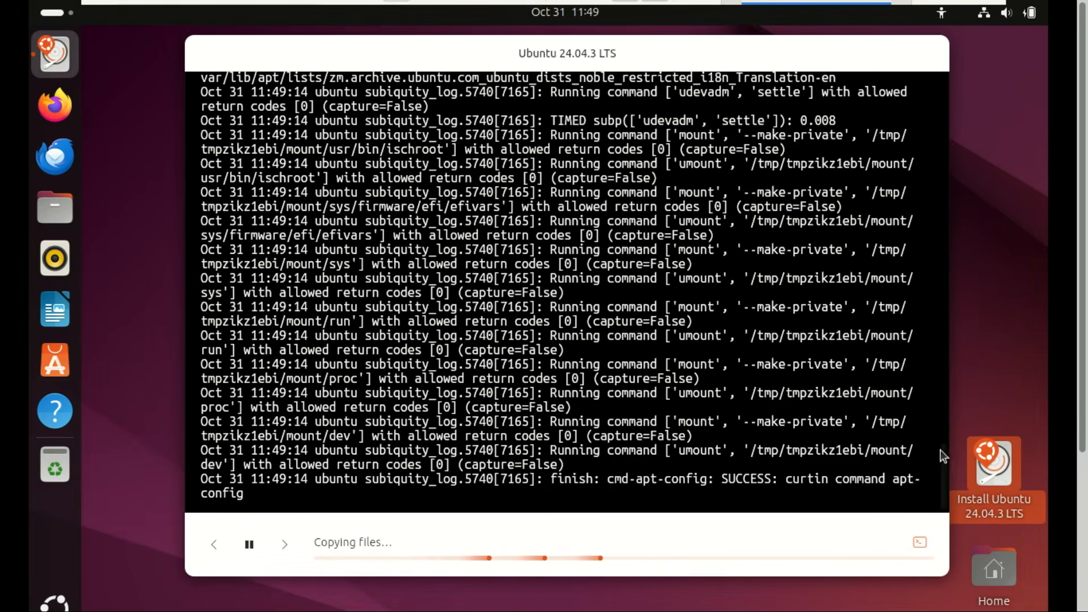
left_click(917, 544)
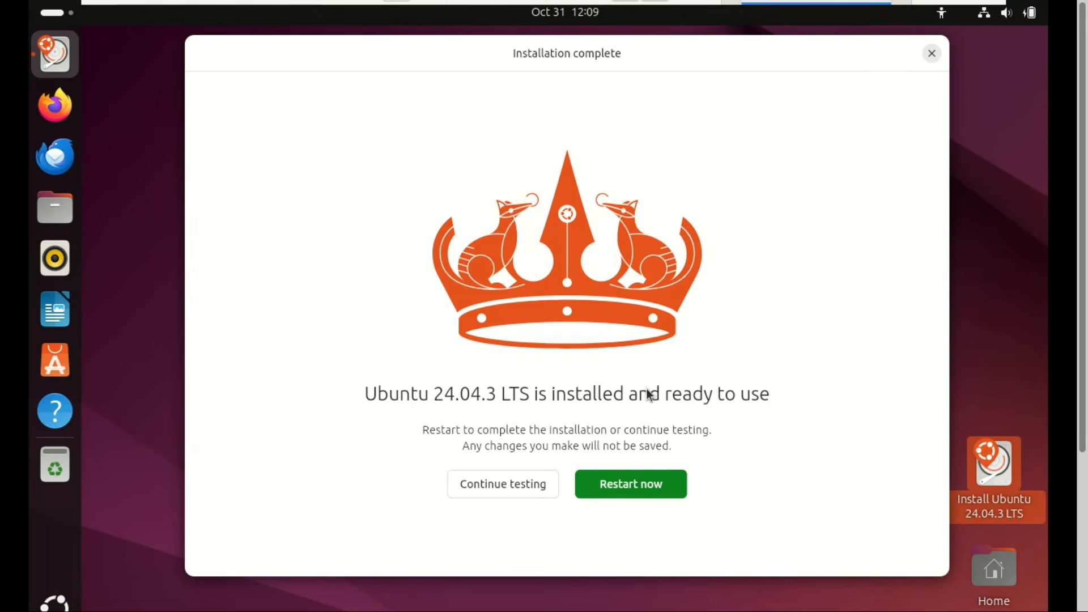
Step: Restart after removing the USB, then log in to the user account with its password
left_click(631, 484)
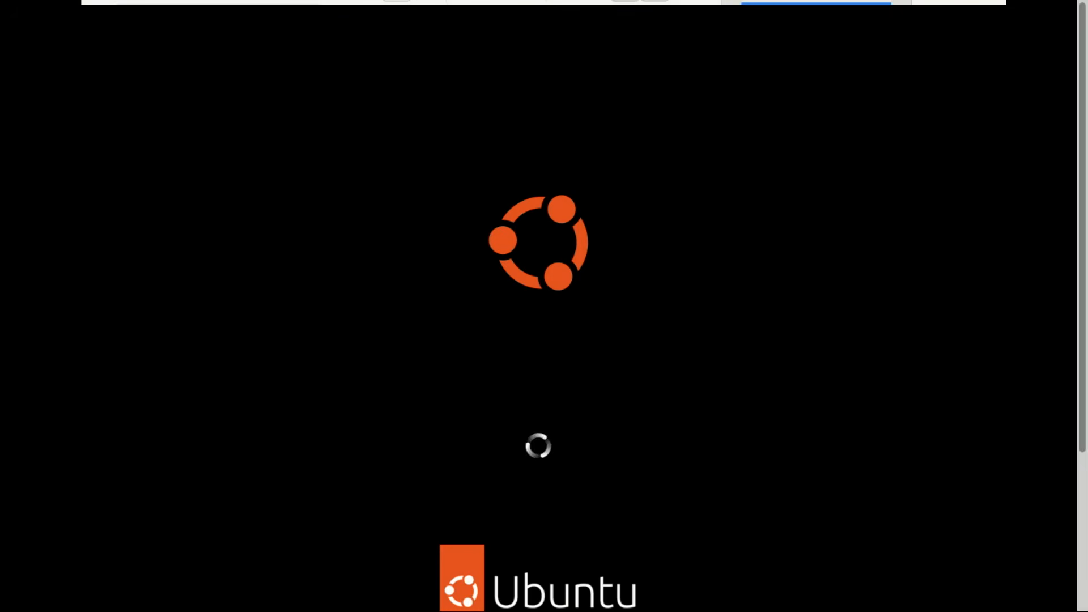
key("Return")
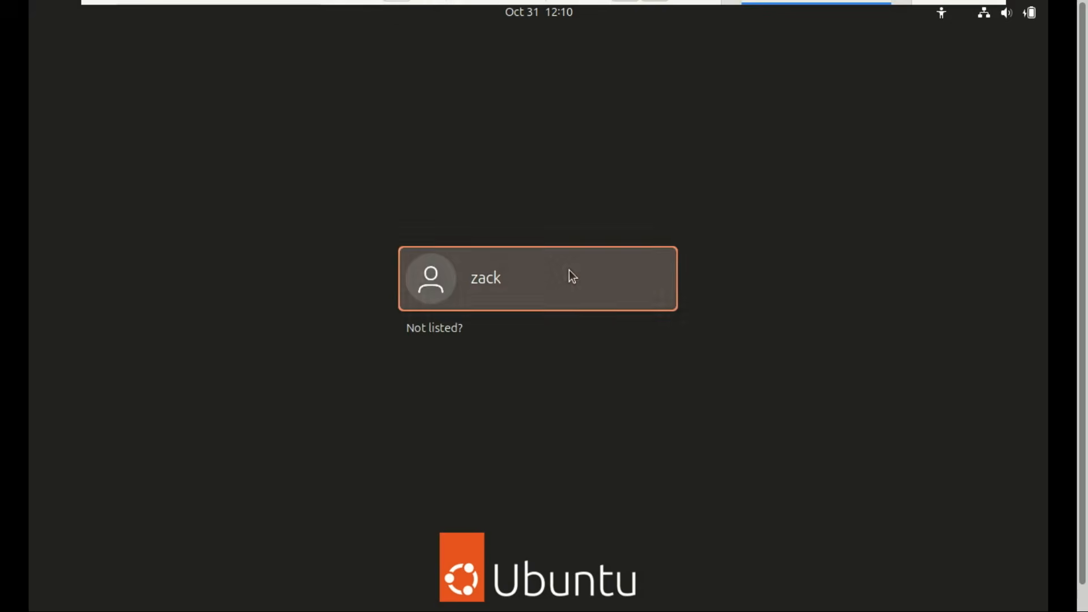
left_click(569, 270)
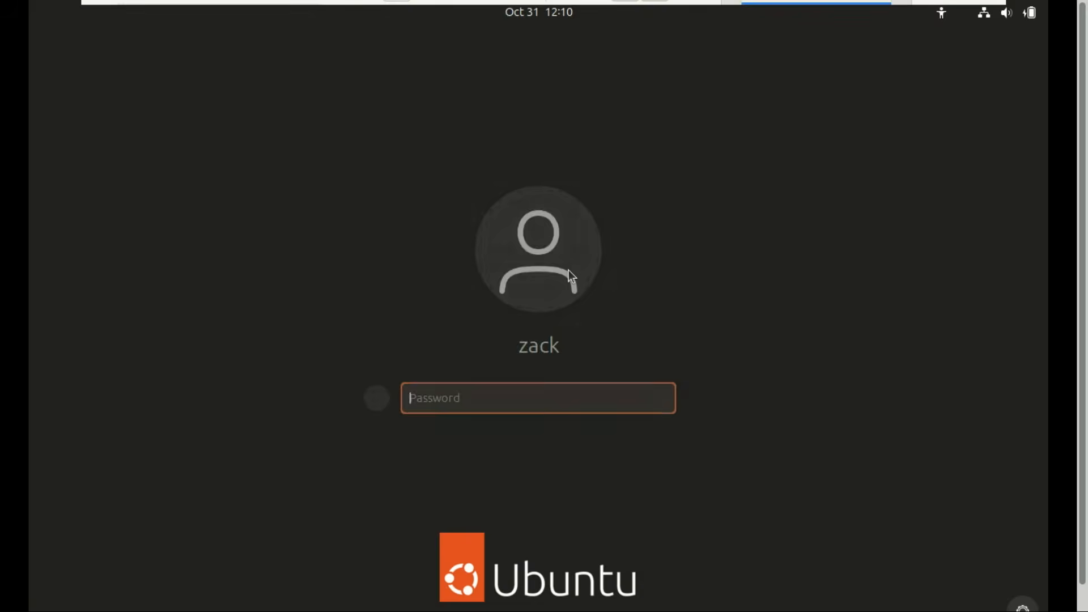
type("***")
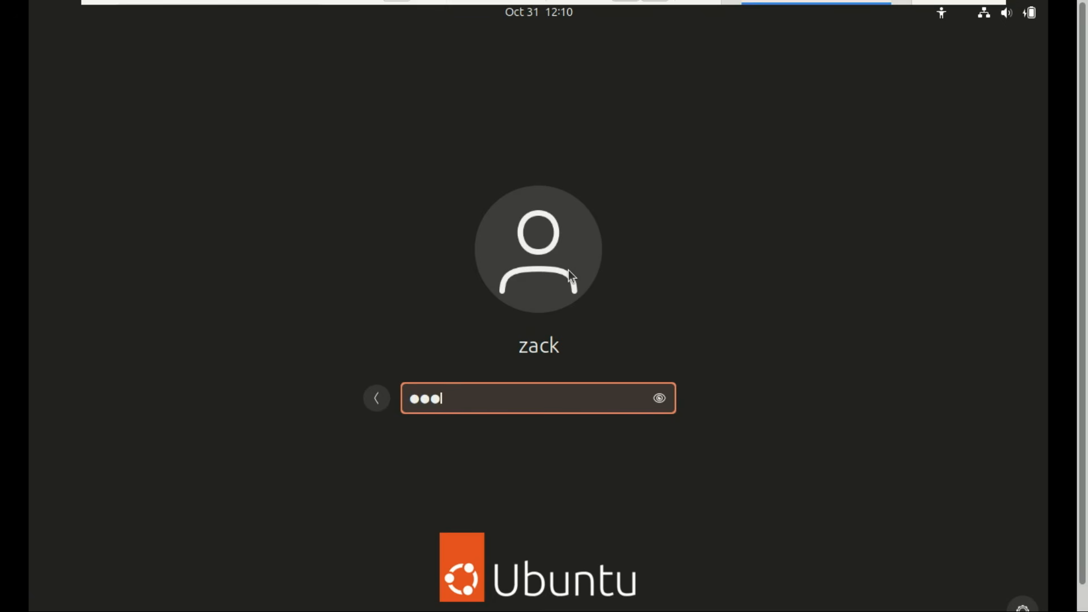
type("******")
key("Return")
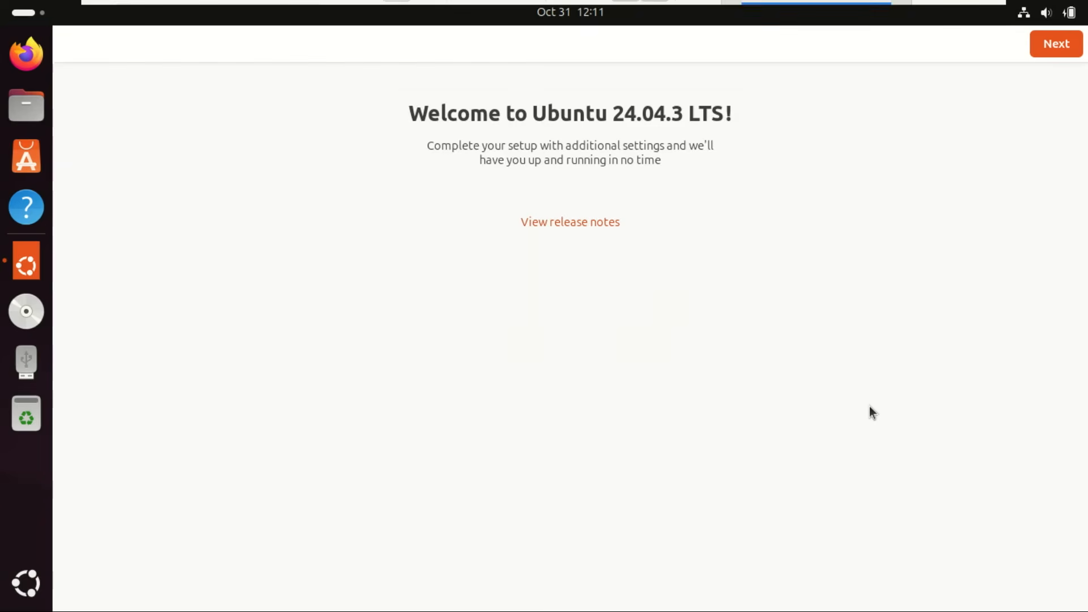
Step: Finish the welcome wizard without Ubuntu Pro, then open and close the app overview
left_click(1049, 50)
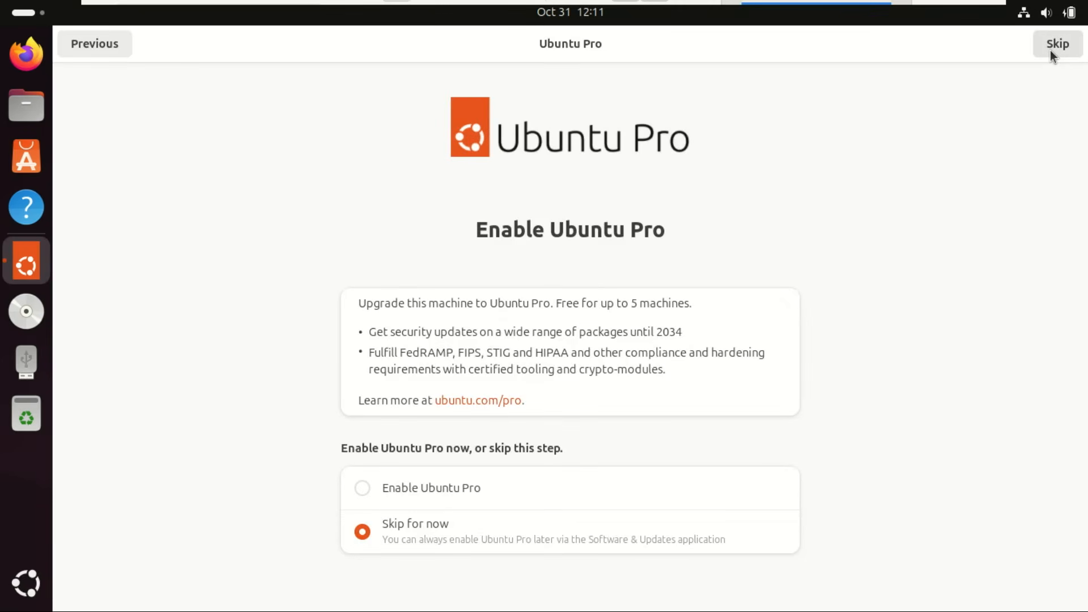
left_click(1049, 51)
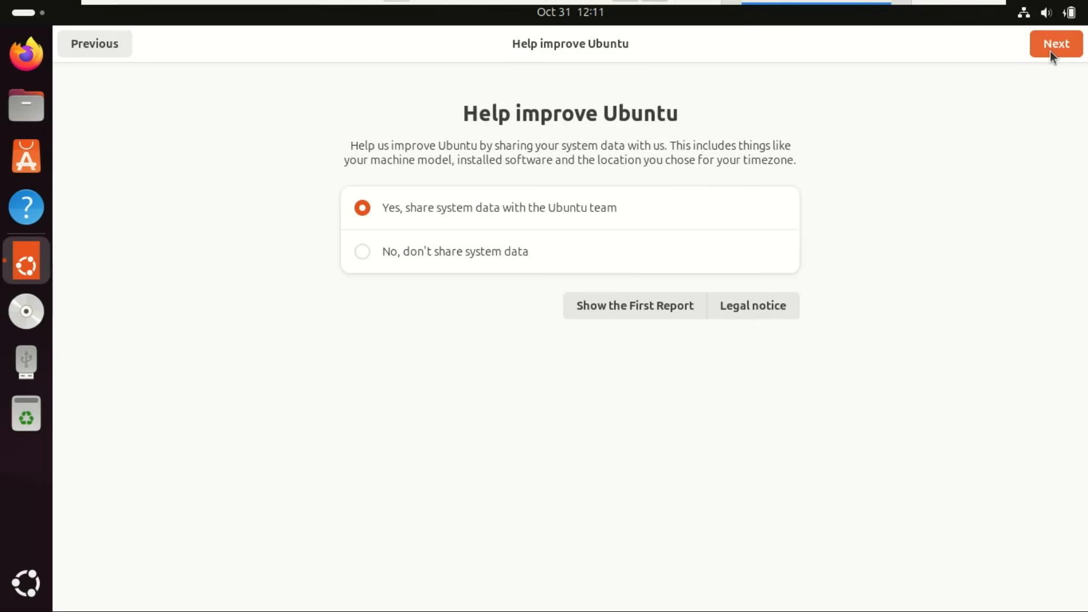
left_click(1049, 51)
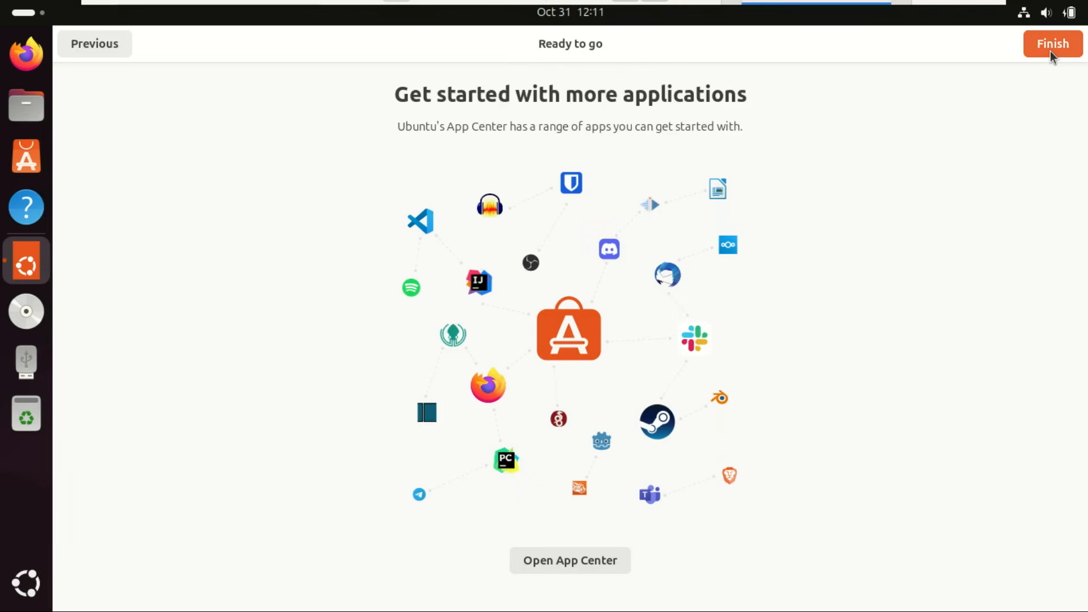
left_click(1050, 51)
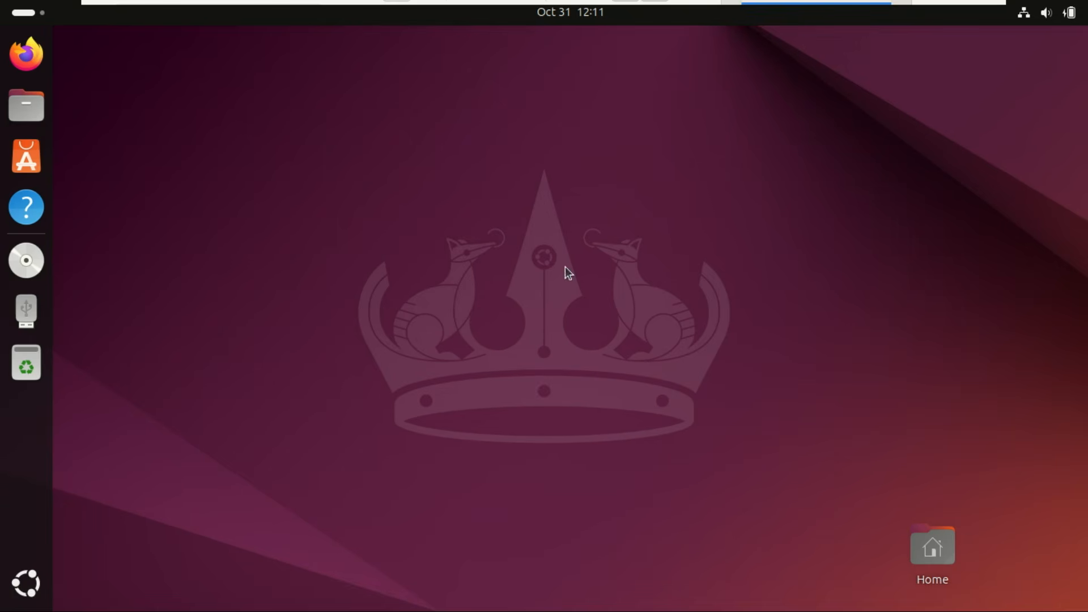
left_click(41, 584)
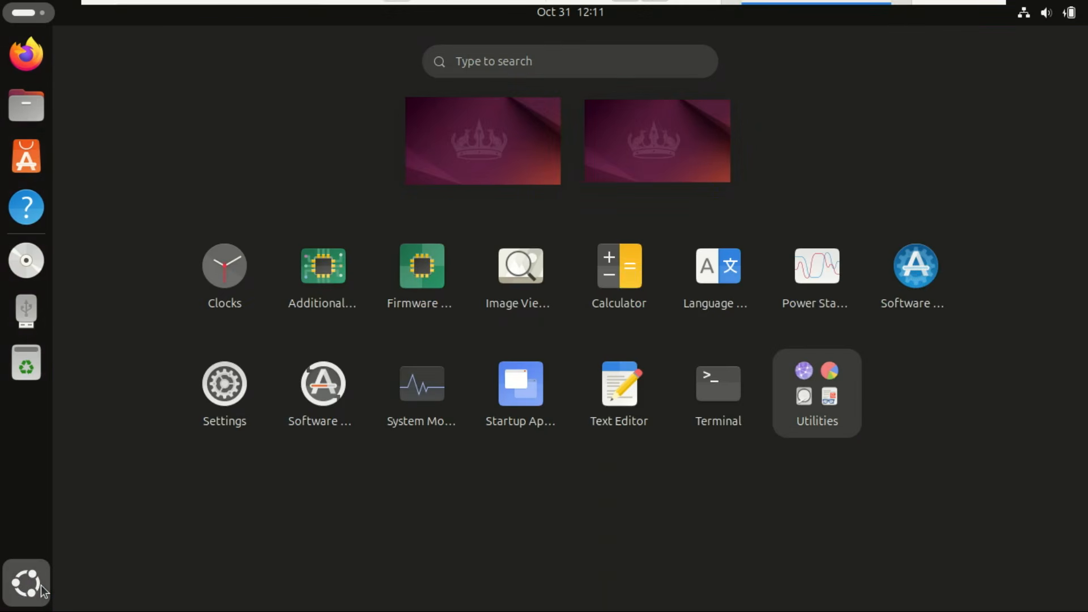
left_click(43, 591)
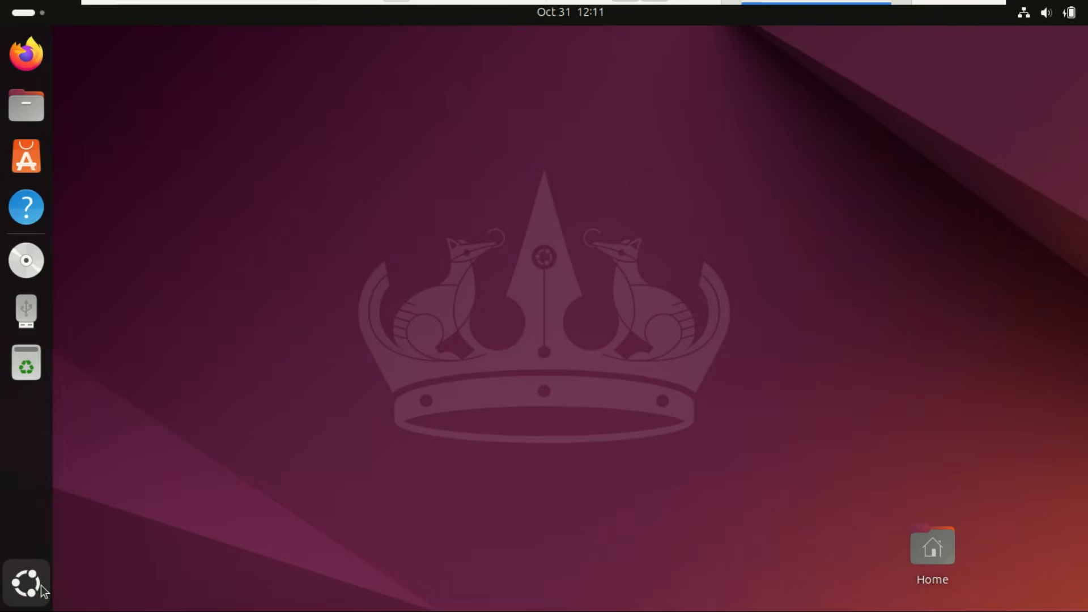